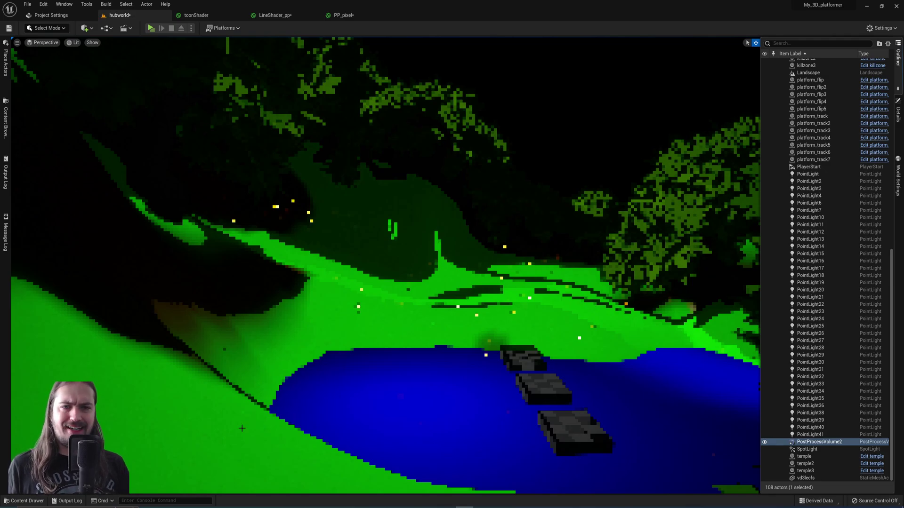
- Toggle PostProcessVolume2's visibility off and back on to compare the scene with and without its post-process effects
mouse_move(720, 113)
right_down()
mouse_move(753, 127)
mouse_move(720, 113)
right_up()
key(s)
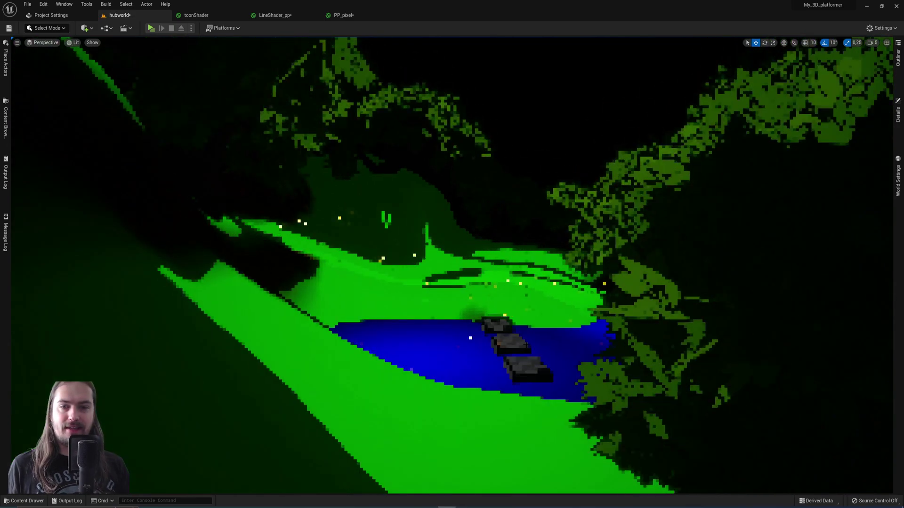
click(897, 58)
click(764, 442)
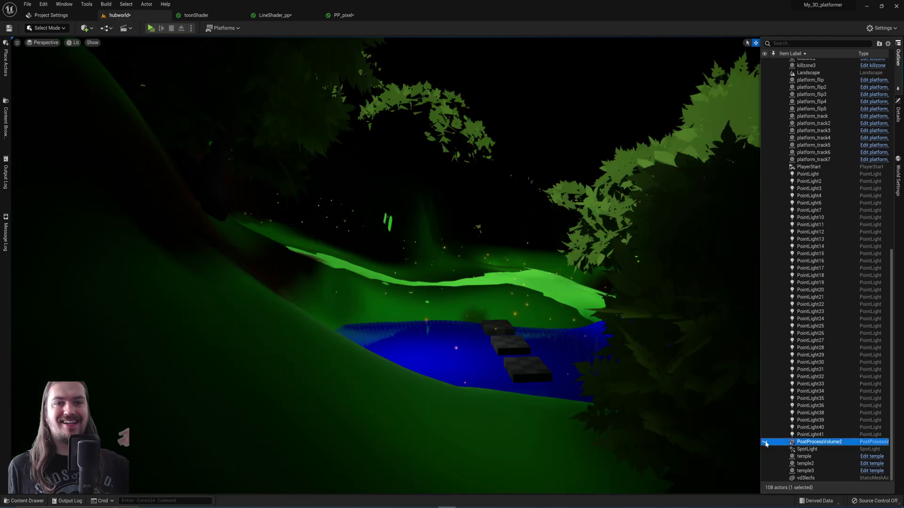
click(765, 443)
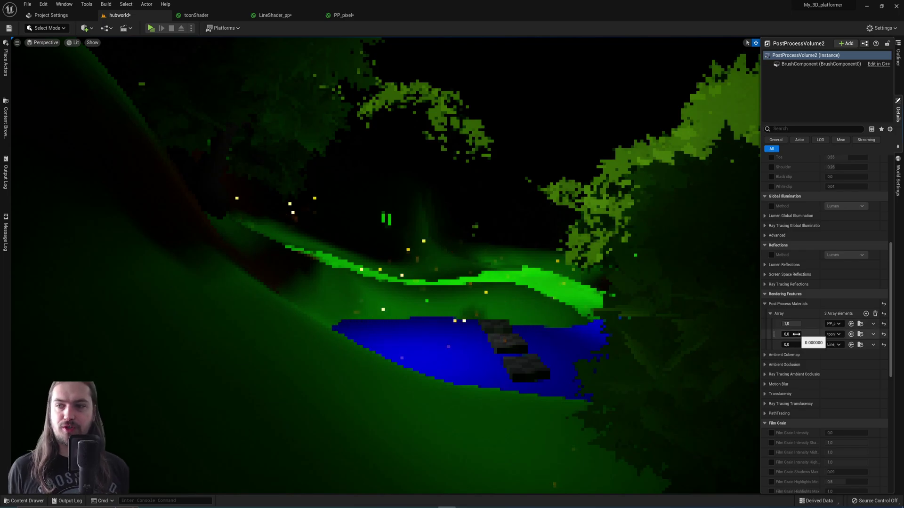
- Raise the weight of the toon shader material in PostProcessVolume2's Post Process Materials array
mouse_move(787, 334)
mouse_down()
mouse_move(802, 334)
mouse_move(802, 345)
mouse_up()
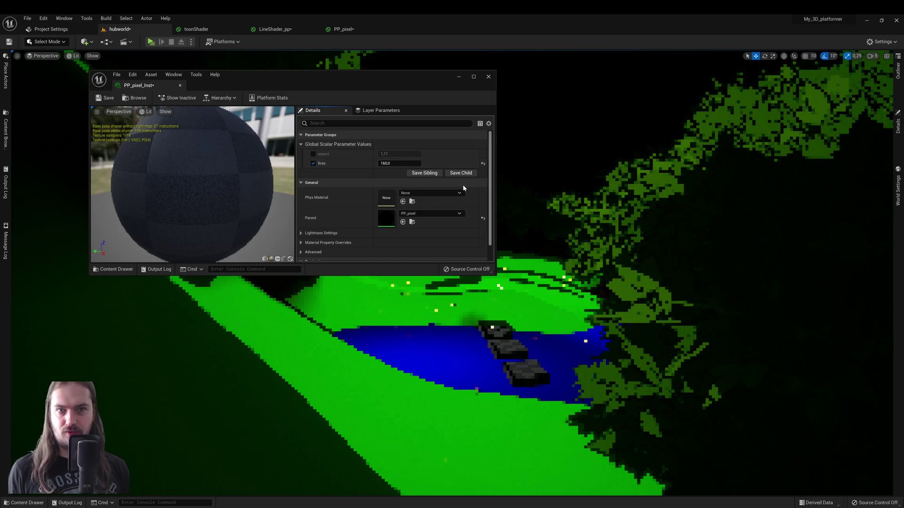
- Try Xres values of 1080, 2160, 480 and 240 in PP_pixel_Inst, and return Xres to 160
click(399, 163)
text(1080)
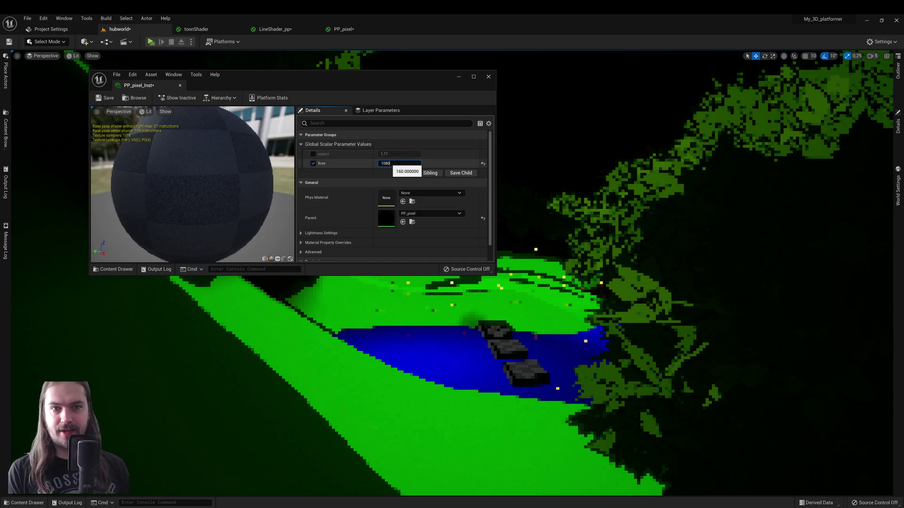
key(Return)
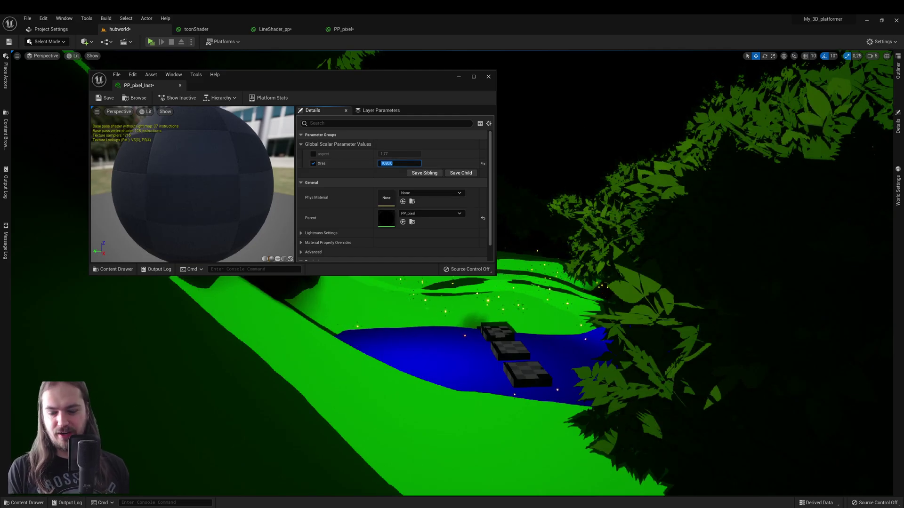
text(2160)
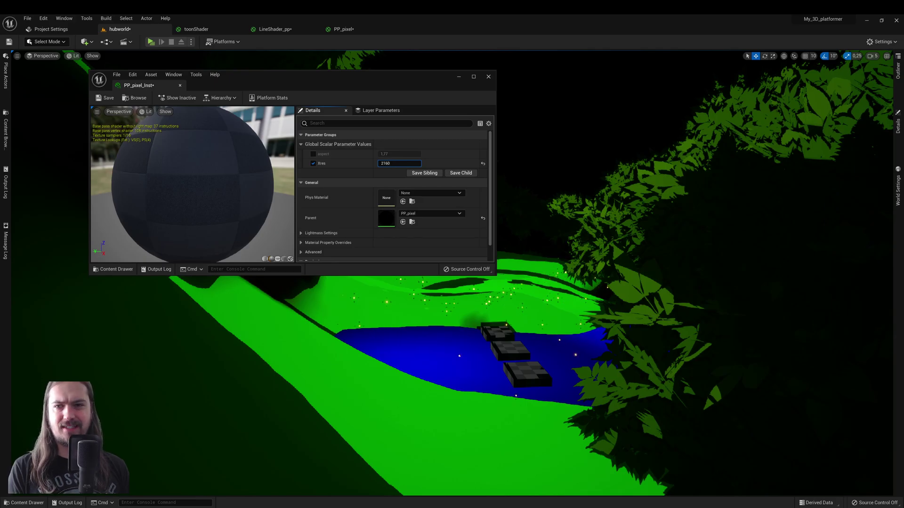
key(Return)
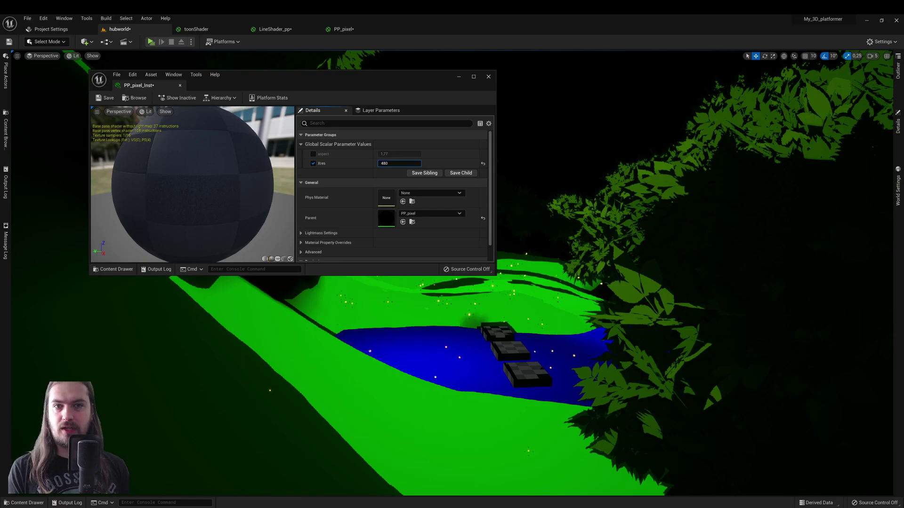
text(480)
key(Return)
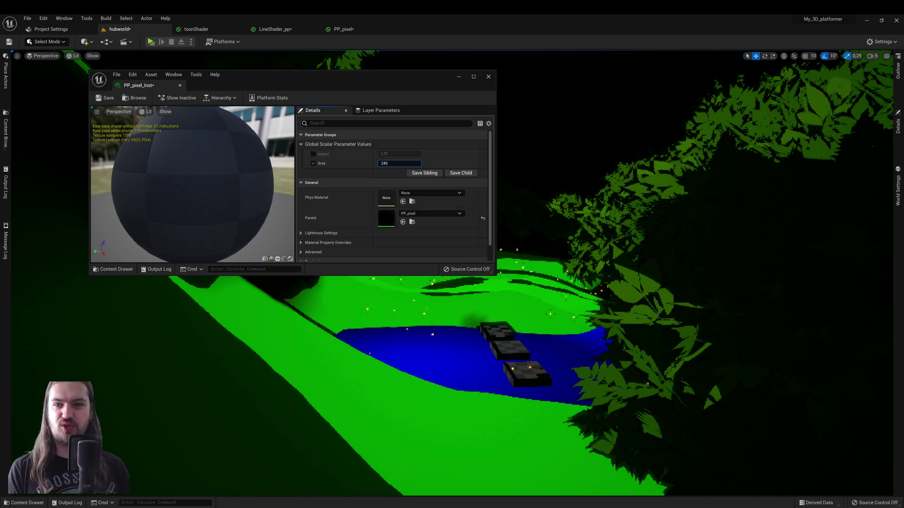
text(240)
key(Return)
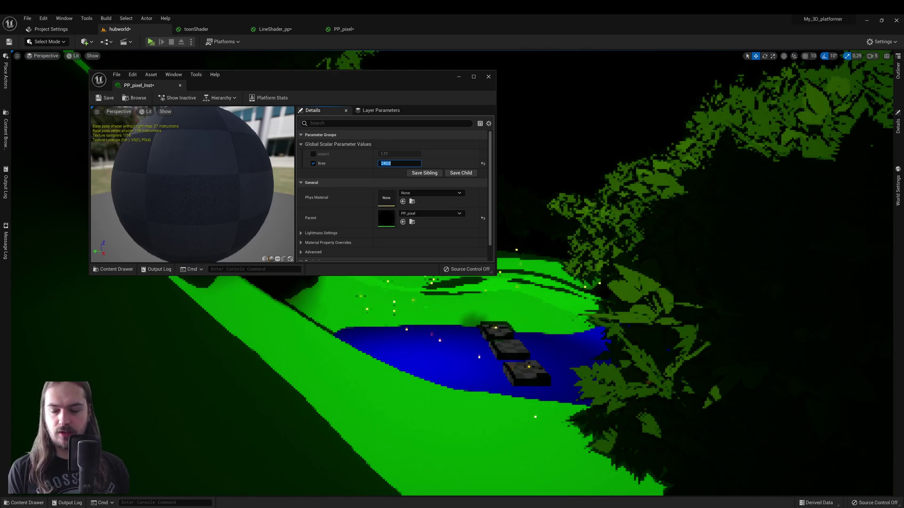
text(160)
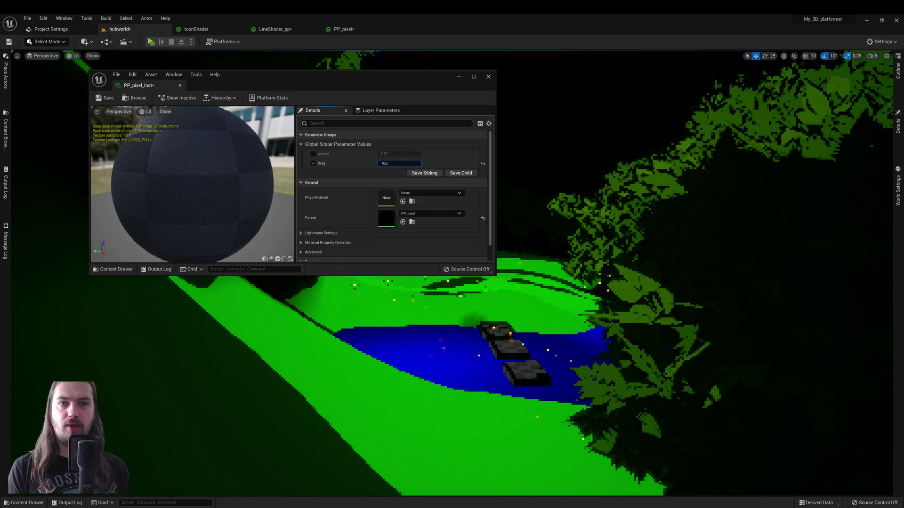
key(Return)
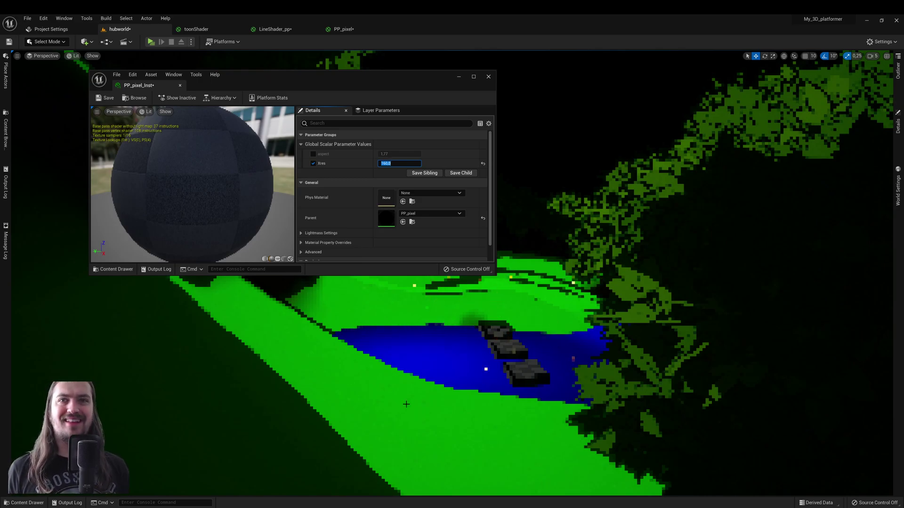
- Create a material named PP_pixelated in the levls folder and set its Material Domain to Post Process
right_click(436, 470)
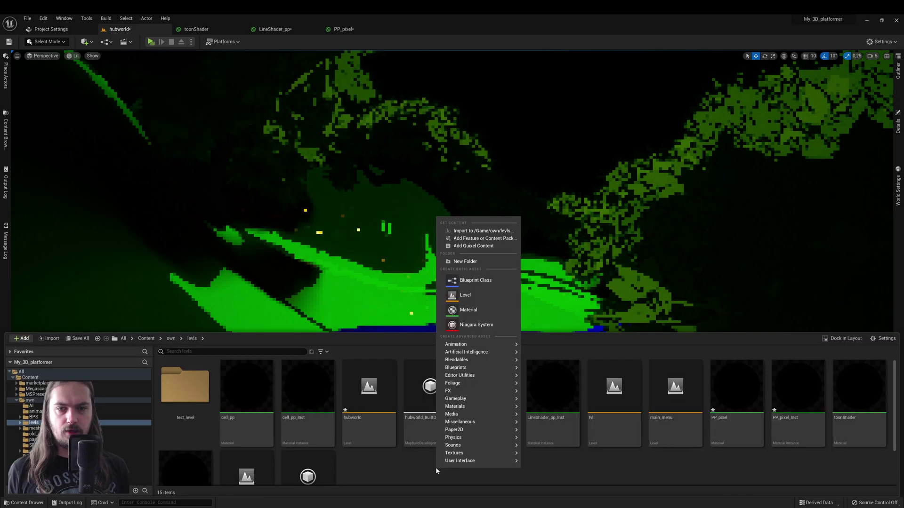
click(473, 310)
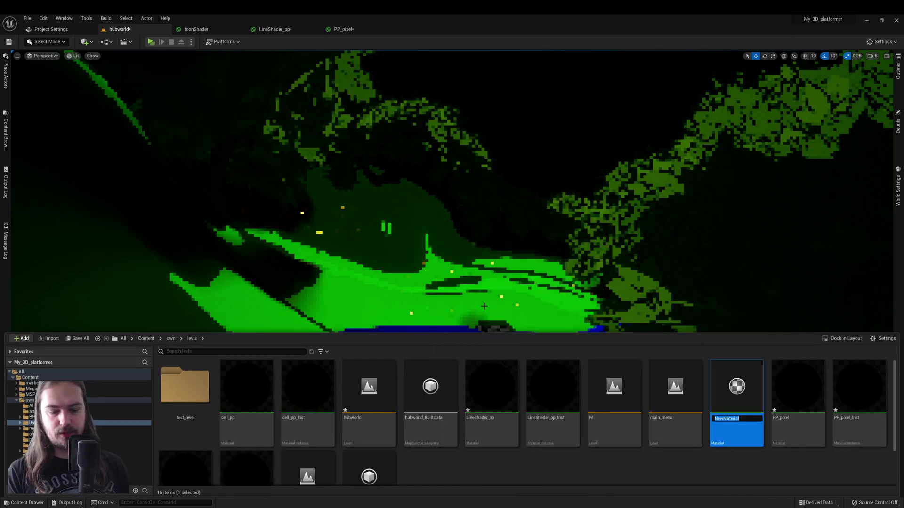
text(PP_pix)
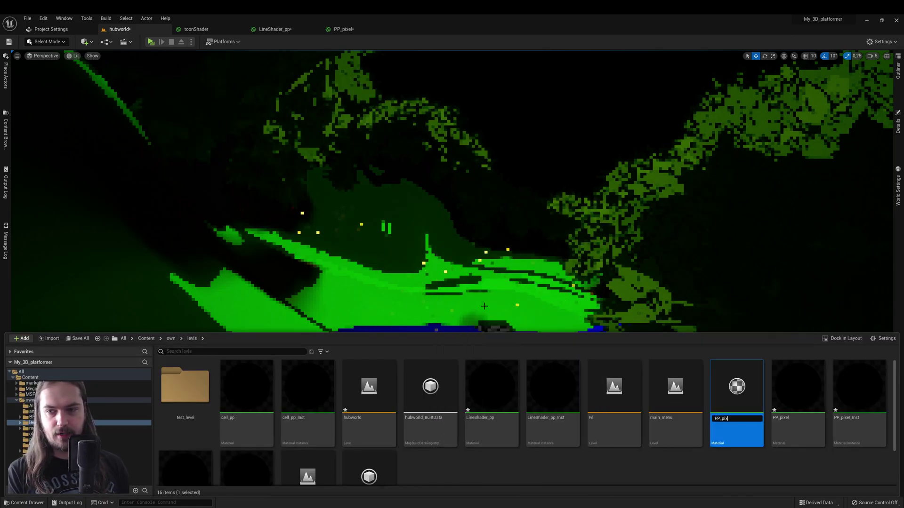
text(ela)
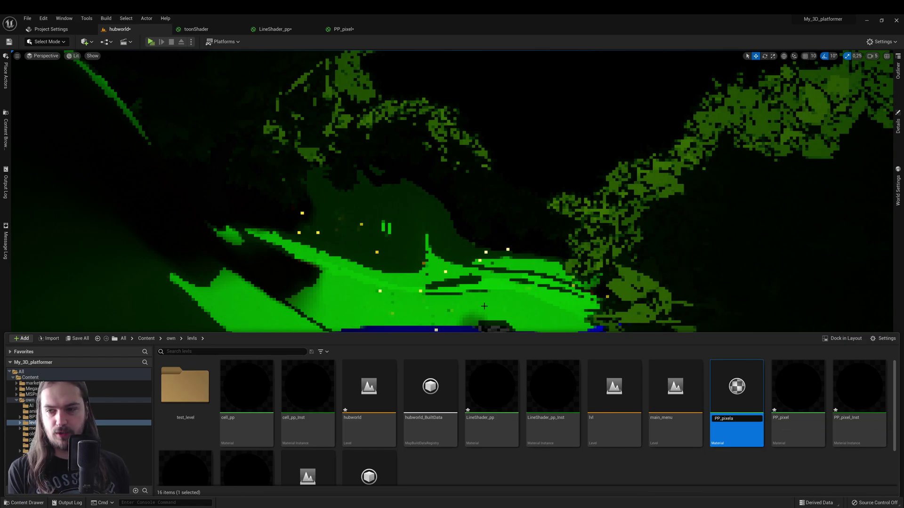
text(ted)
key(Return)
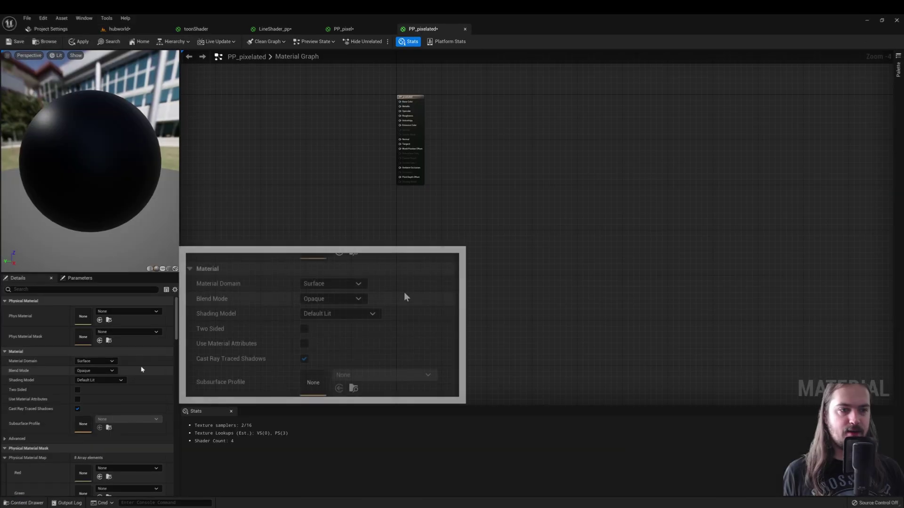
click(99, 362)
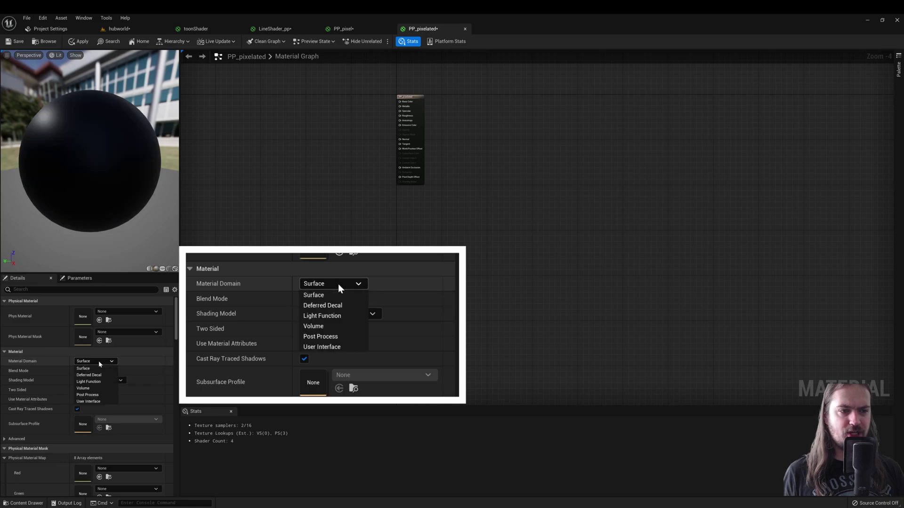
click(90, 395)
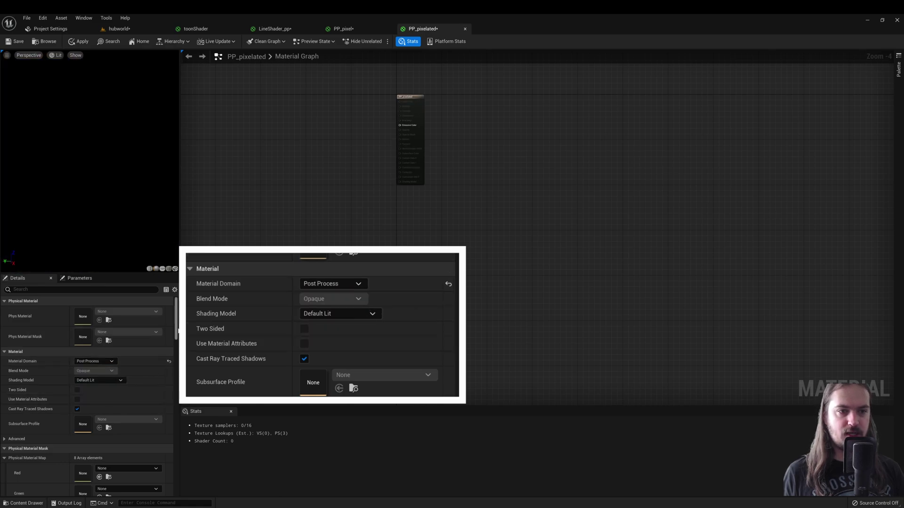
- Add a ScreenResolution node to the PP_pixelated material graph
right_click(337, 250)
text(screen)
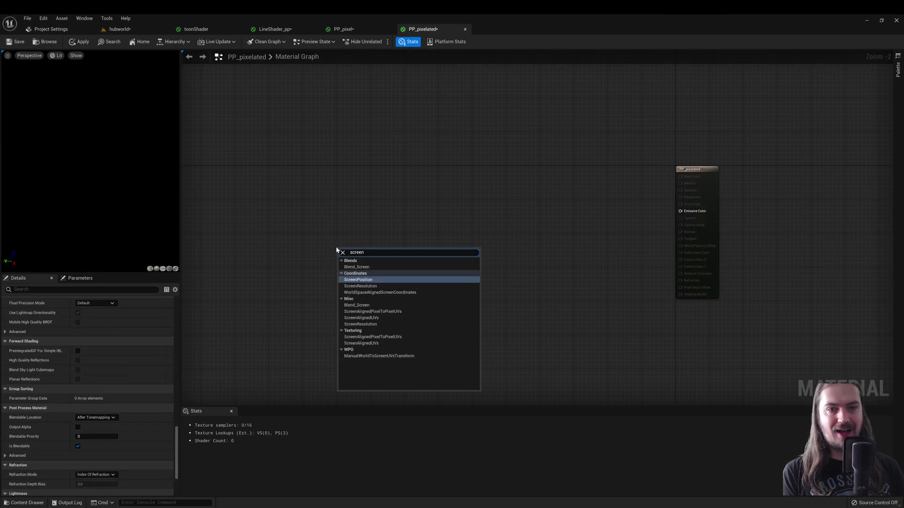
key(Down)
key(Return)
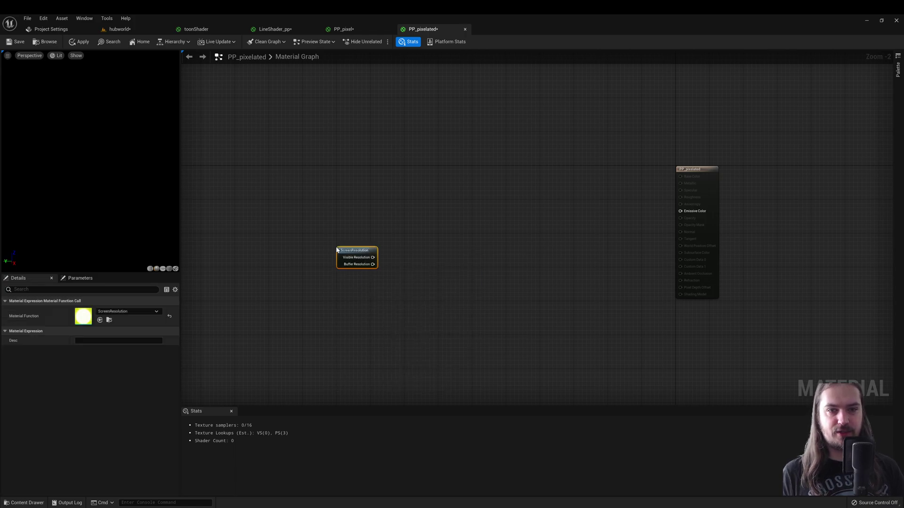
- Add a Divide node beside ScreenResolution, with Visible Resolution feeding both its A and B inputs
drag(350, 251, 400, 264)
text(divide)
key(Return)
drag(355, 230, 341, 242)
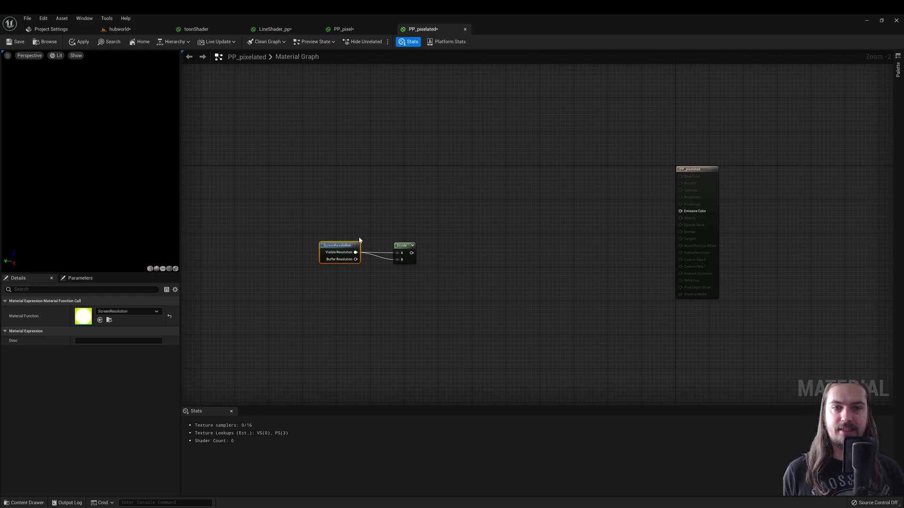
drag(412, 254, 402, 254)
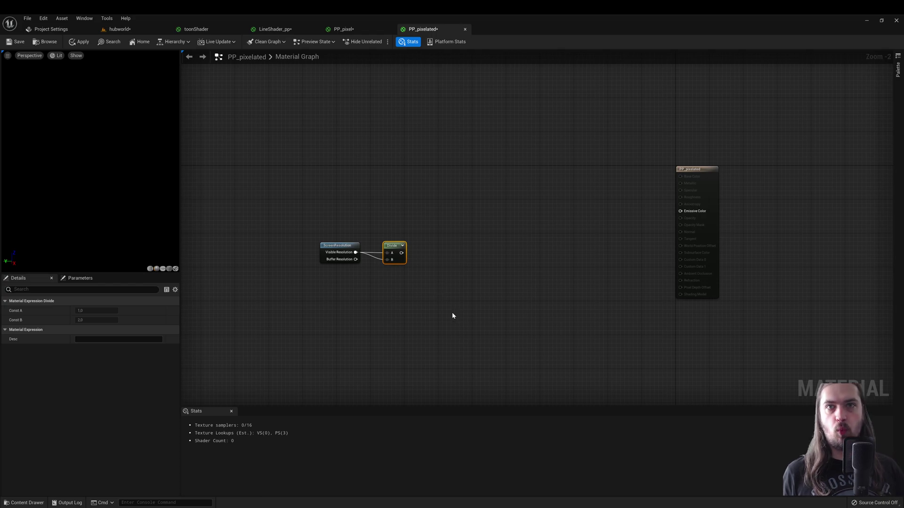
- Add a ComponentMask node from the Divide output and limit it to the R channel
drag(388, 253, 415, 249)
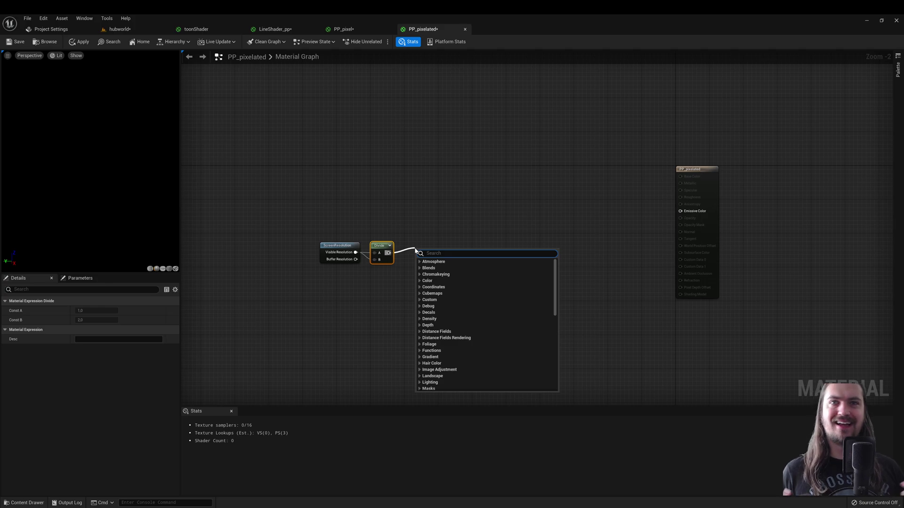
text(mask)
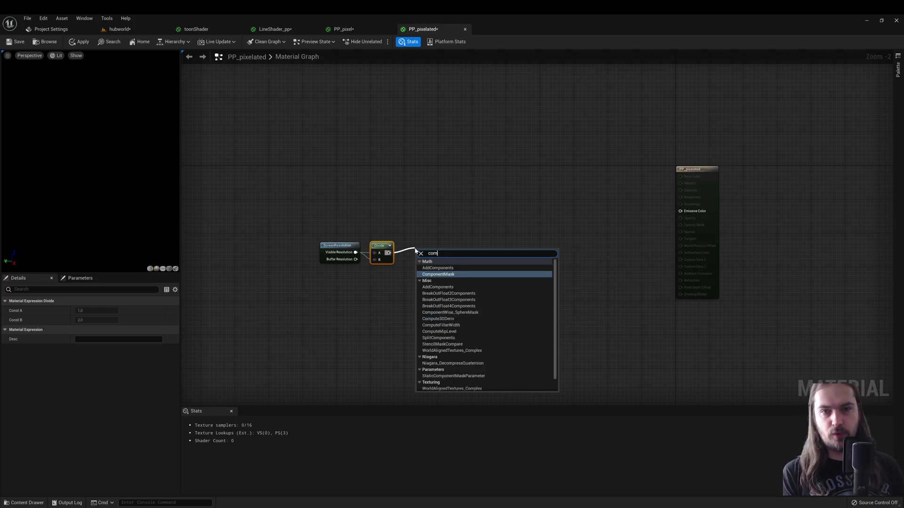
key(Return)
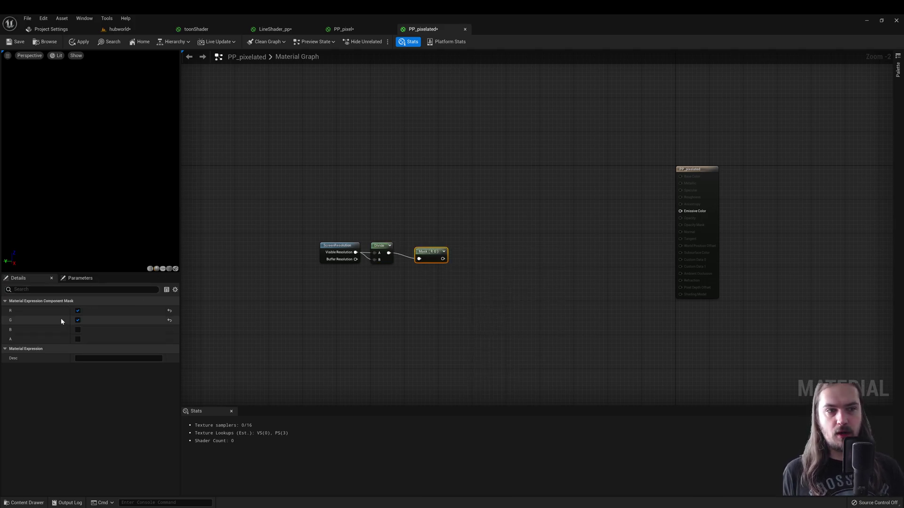
click(77, 321)
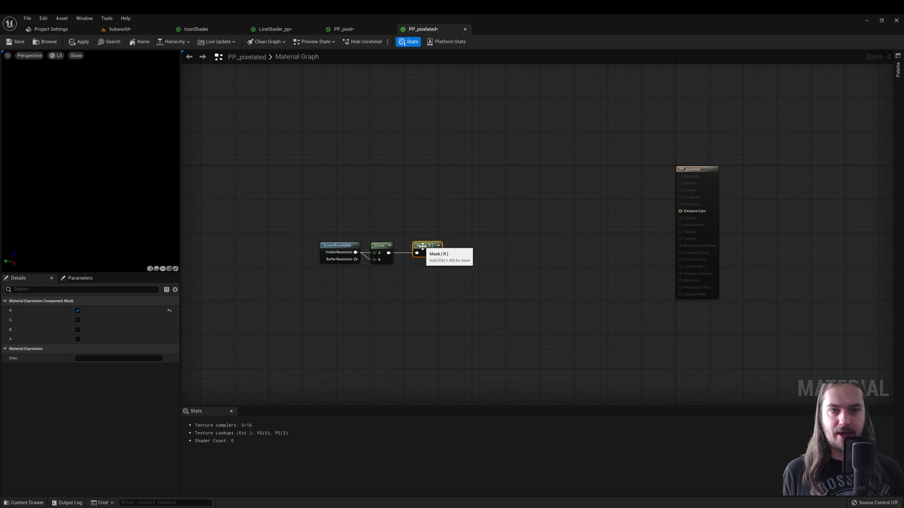
- Duplicate the R mask, limit the copy to the G channel, and place it below the original with the Divide output connected
key(ctrl+d)
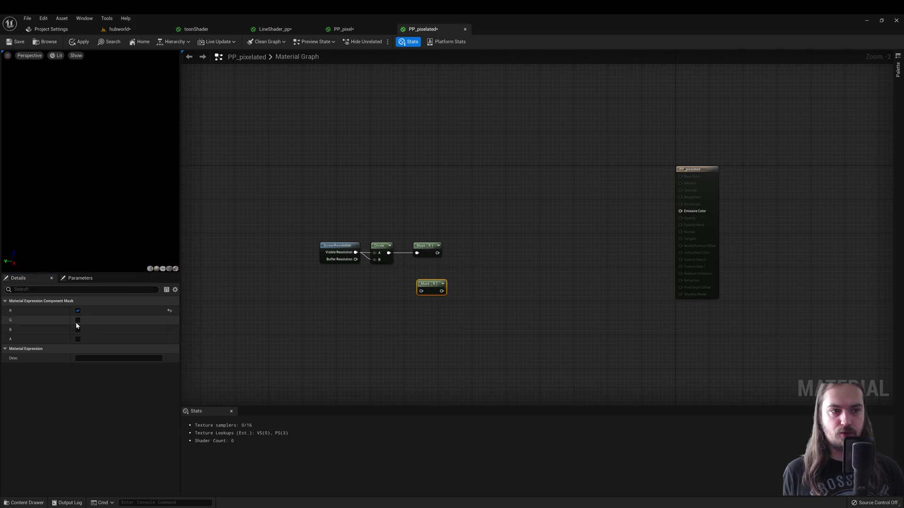
click(77, 321)
click(78, 311)
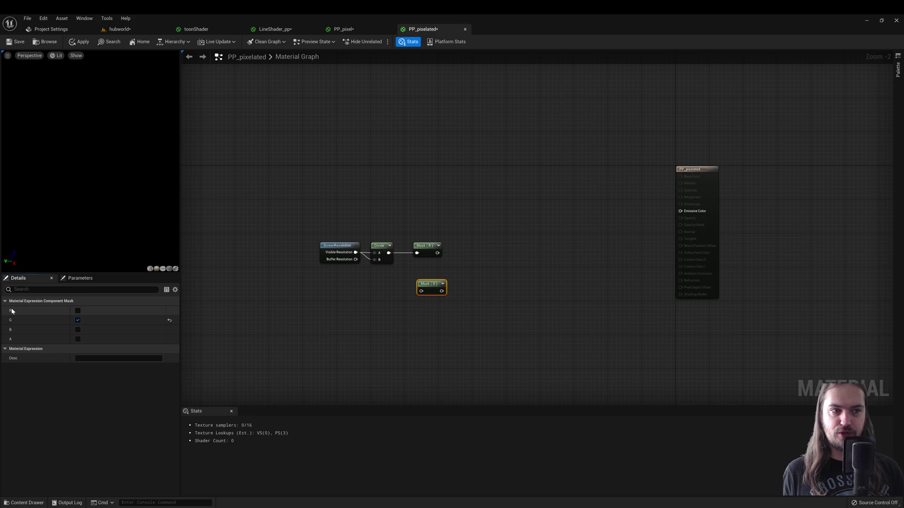
drag(430, 288, 426, 271)
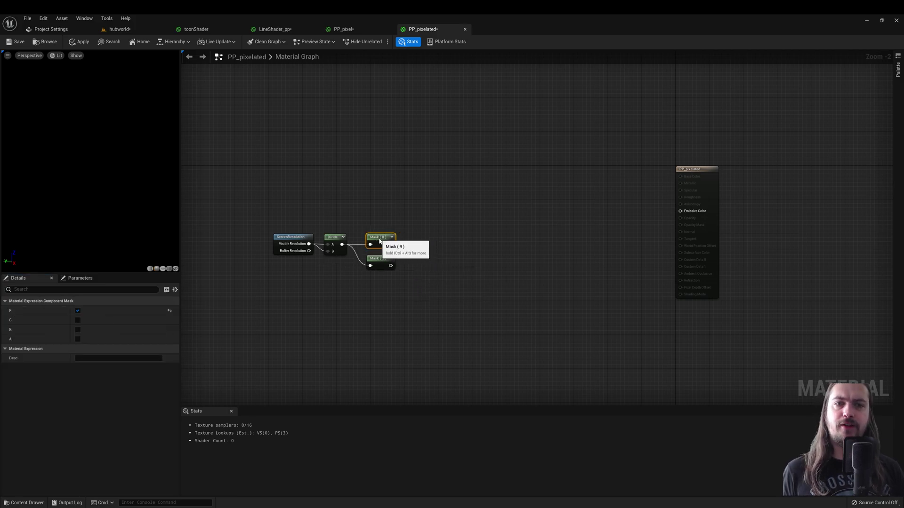
click(371, 240)
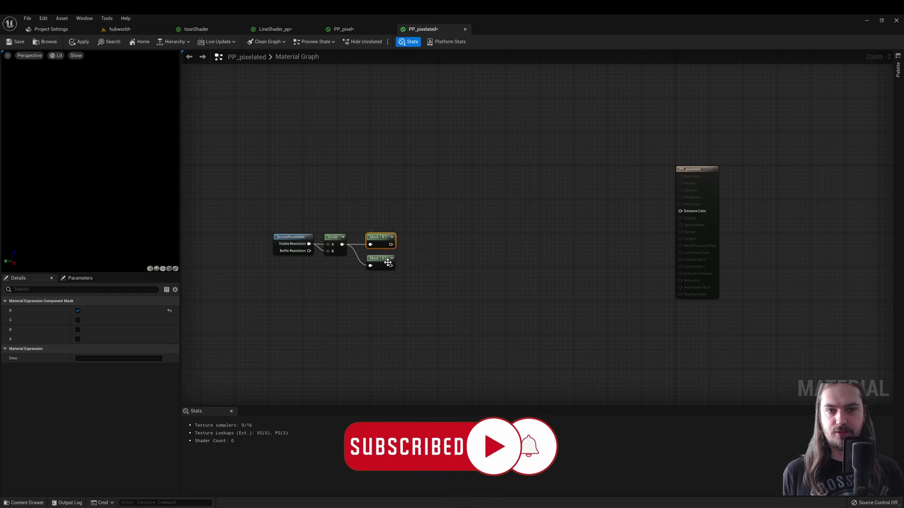
click(382, 260)
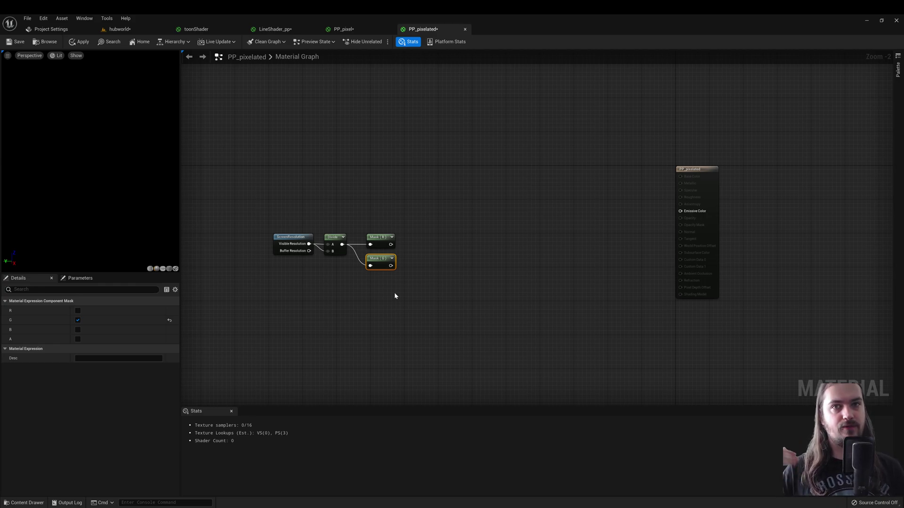
- Add a Multiply node with the G mask output feeding its A input, and place it beside the masks
drag(391, 266, 422, 272)
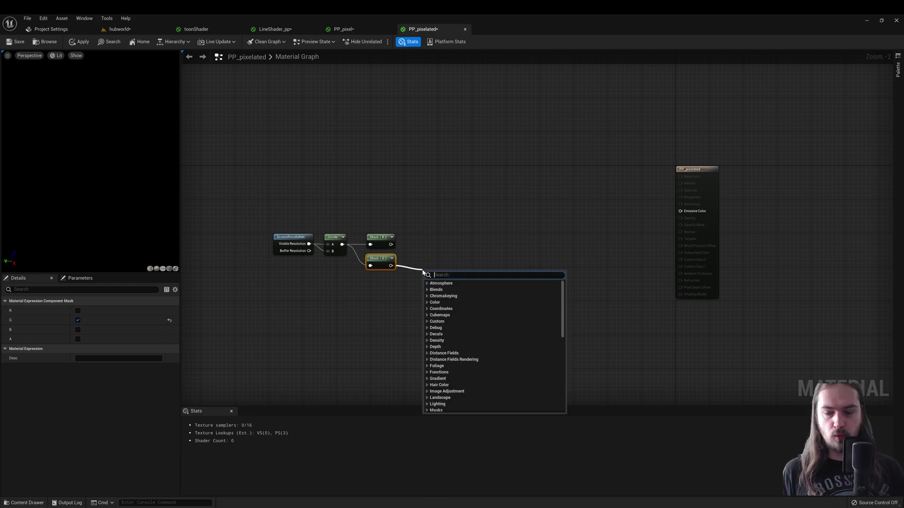
text(*)
key(Return)
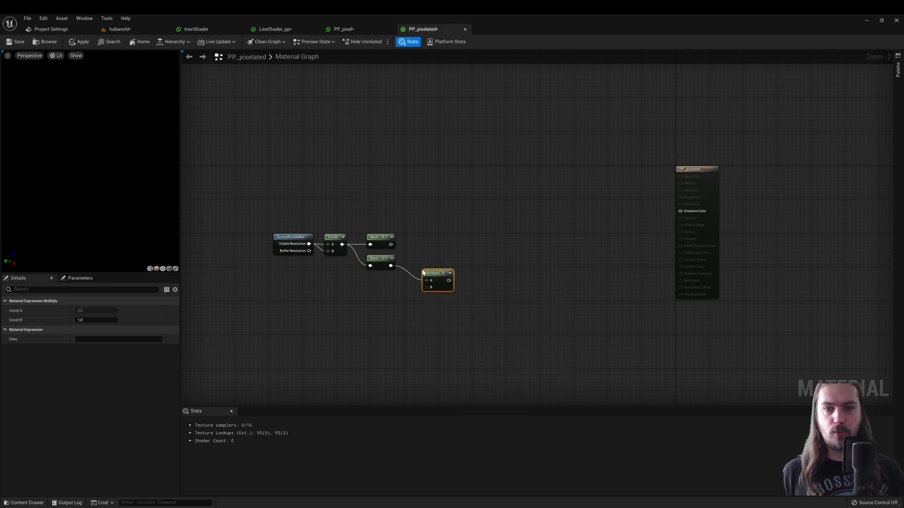
drag(439, 282, 424, 276)
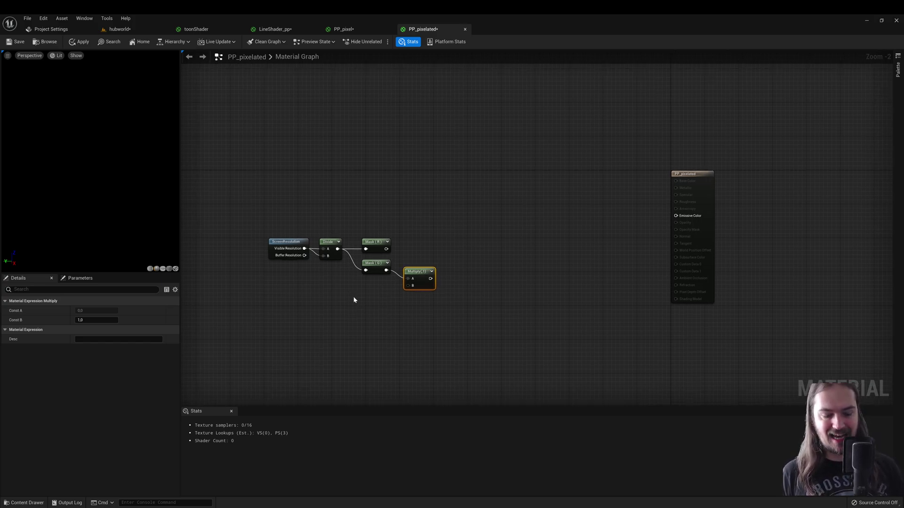
- Add a scalar parameter named Yres below the G mask, set its default value to 240, and connect it to the Multiply's B input
right_drag(353, 296, 382, 295)
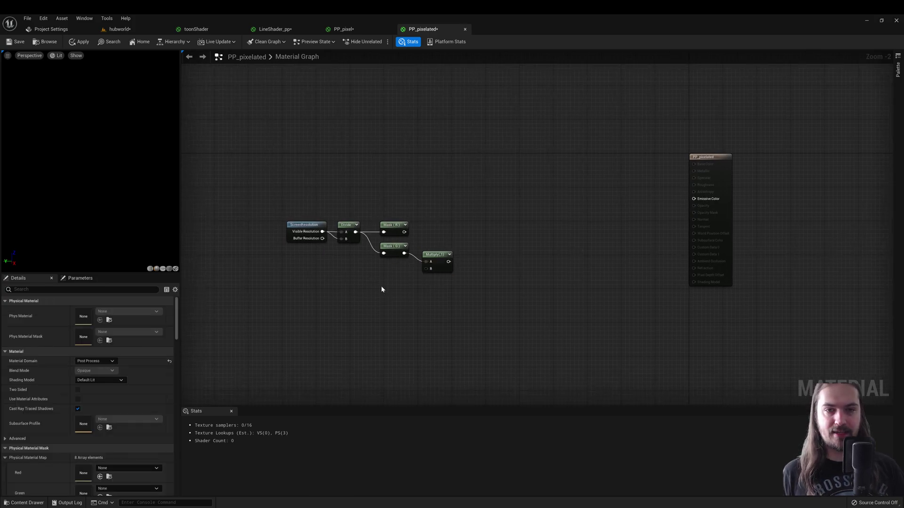
click(380, 286)
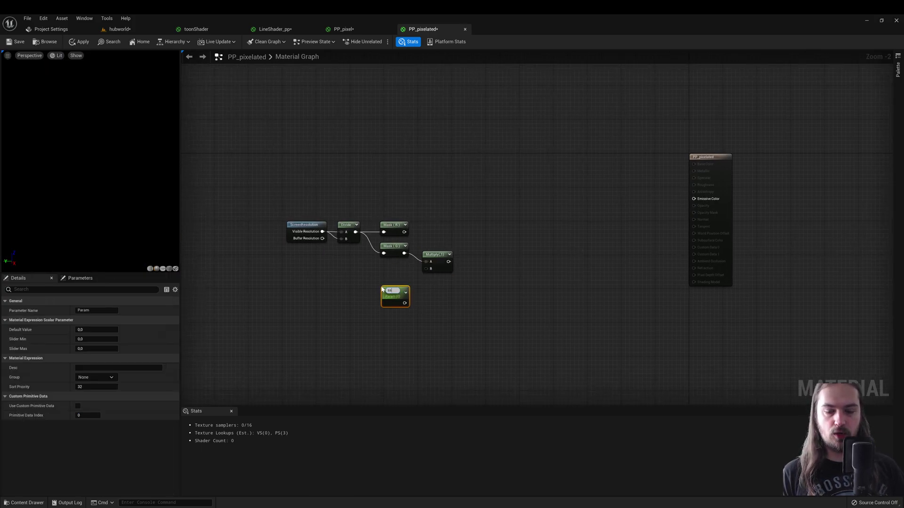
text(ss)
key(BackSpace)
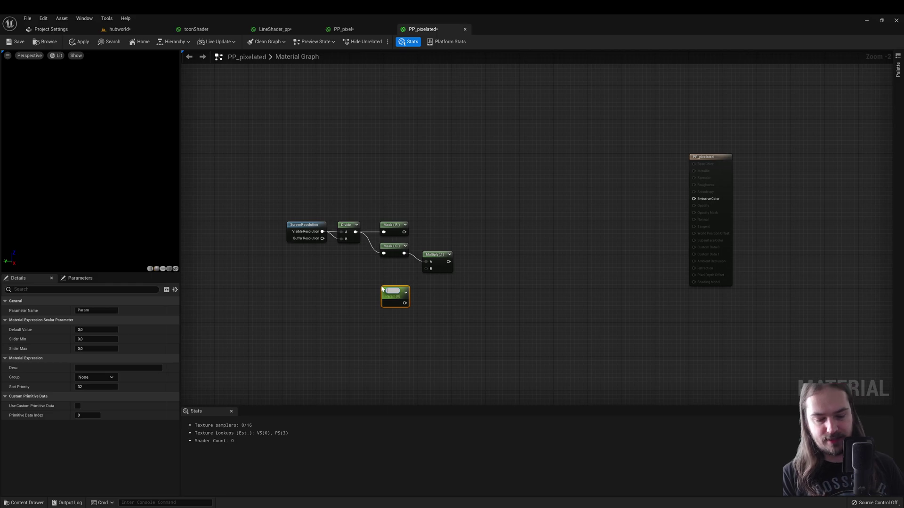
key(Return)
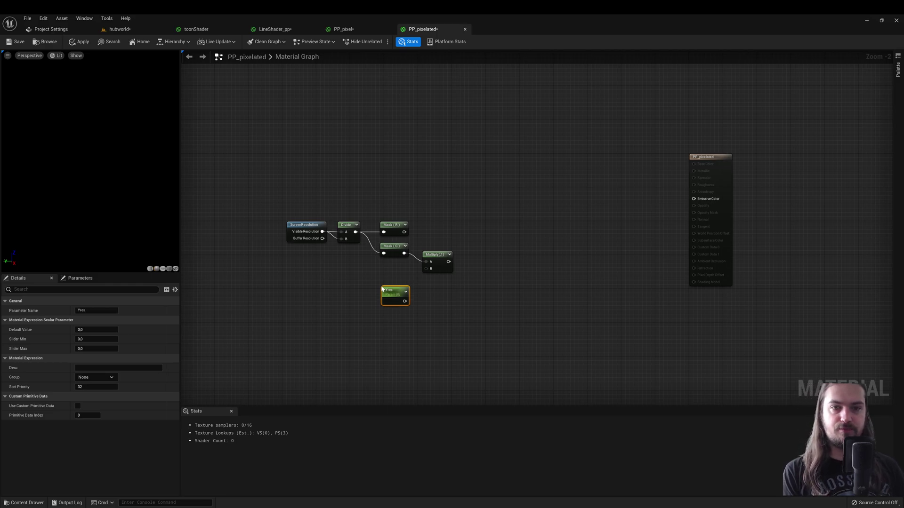
drag(382, 289, 367, 279)
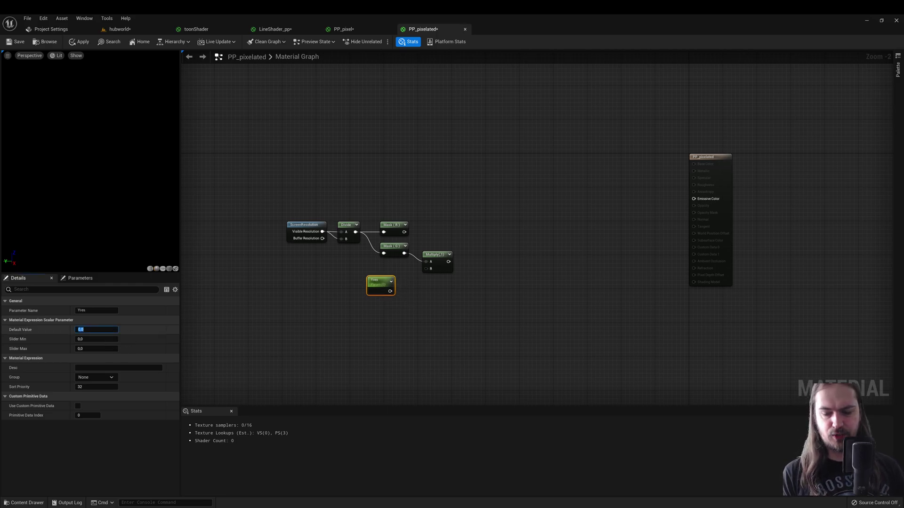
text(240)
key(Return)
drag(393, 291, 427, 269)
- Duplicate the Yres parameter with its Multiply node, place the copies by the R mask, and connect the R mask to the copied Multiply
shift+click(435, 267)
key(ctrl+d)
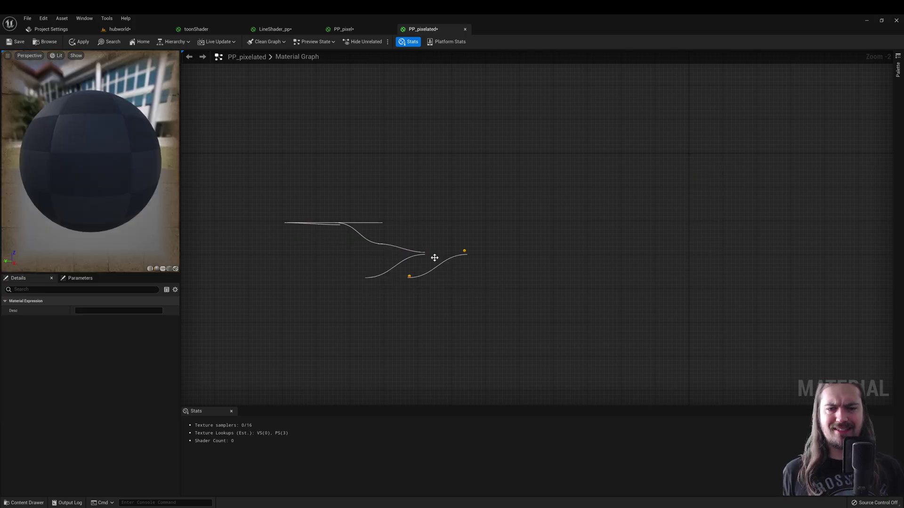
drag(478, 259, 427, 223)
click(431, 182)
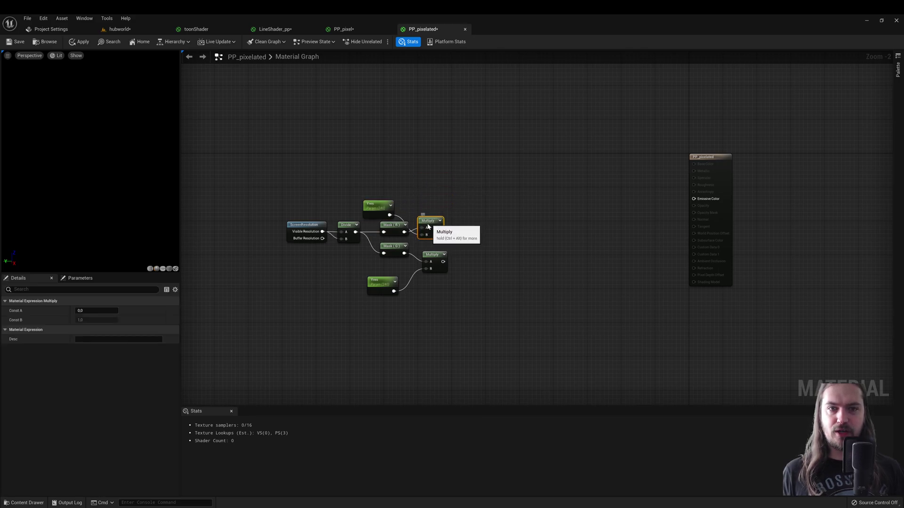
drag(381, 205, 399, 201)
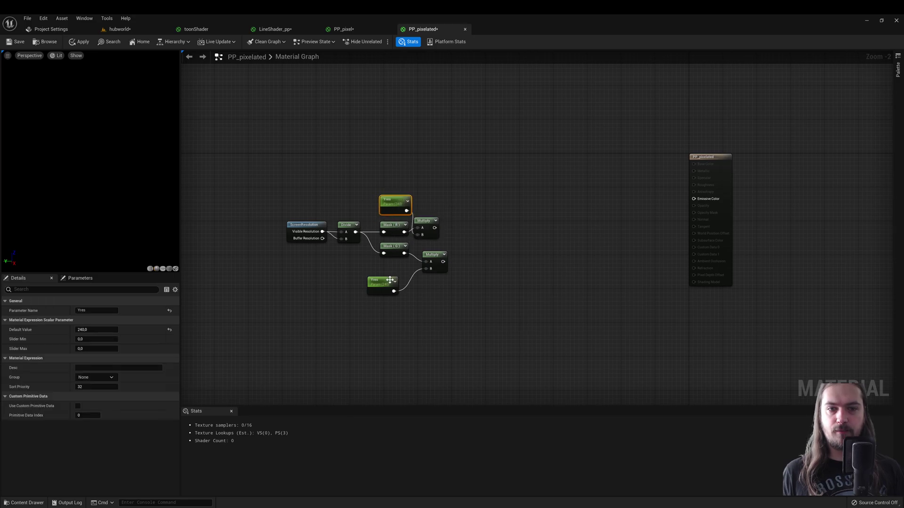
drag(389, 282, 397, 277)
- Add another Multiply node with the R-branch Multiply's output feeding its A input
drag(433, 228, 490, 227)
text(multiply)
key(Return)
right_drag(451, 204, 446, 207)
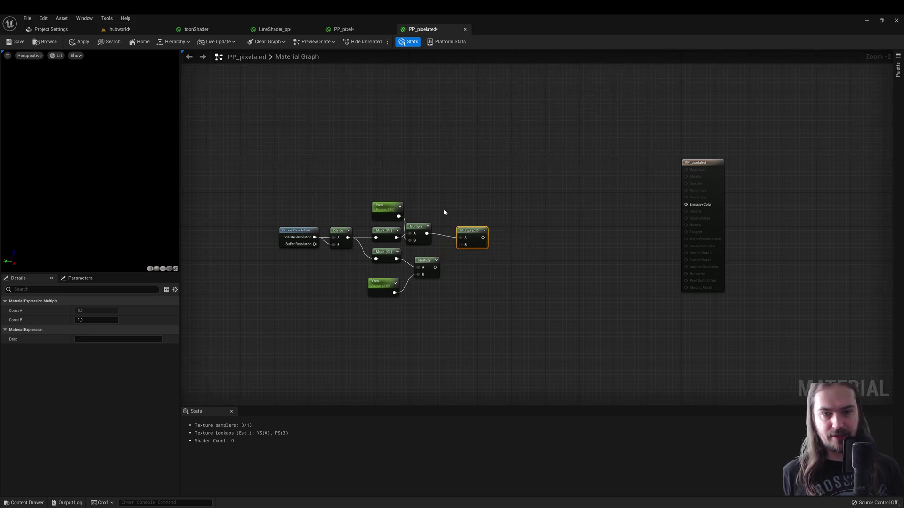
- Add a scalar parameter named aspect above the newest Multiply node and connect it to that node's B input
click(444, 211)
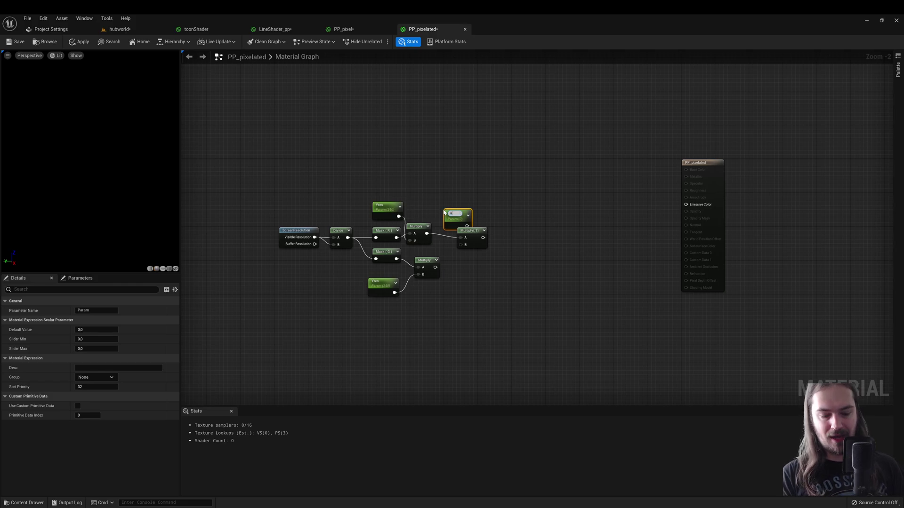
text(aspect)
key(Return)
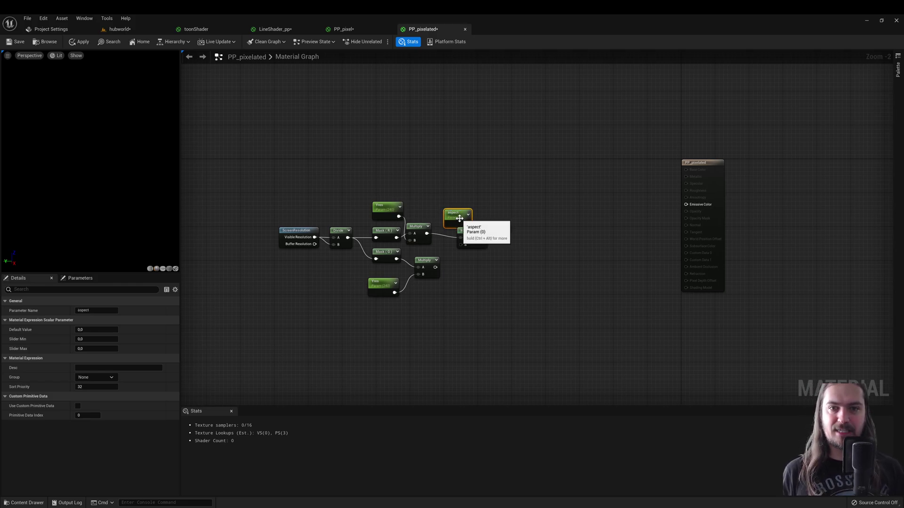
drag(459, 218, 450, 206)
click(471, 234)
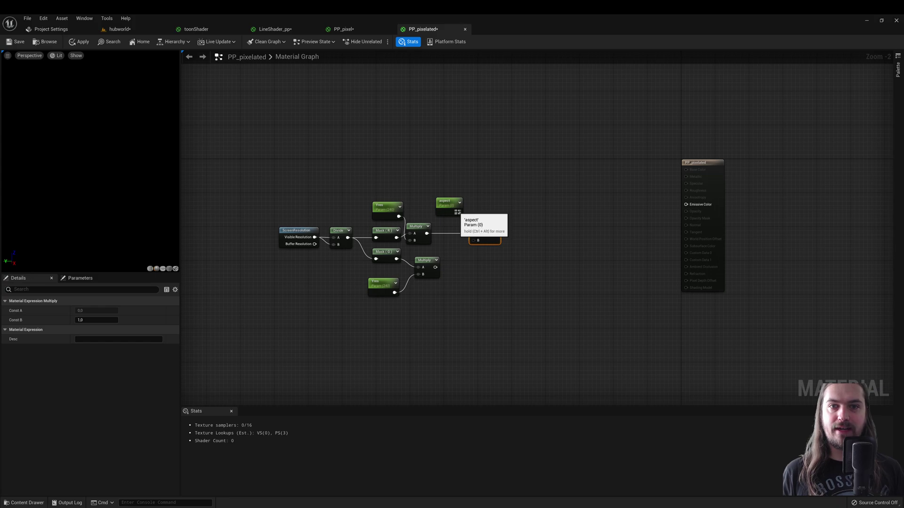
click(450, 214)
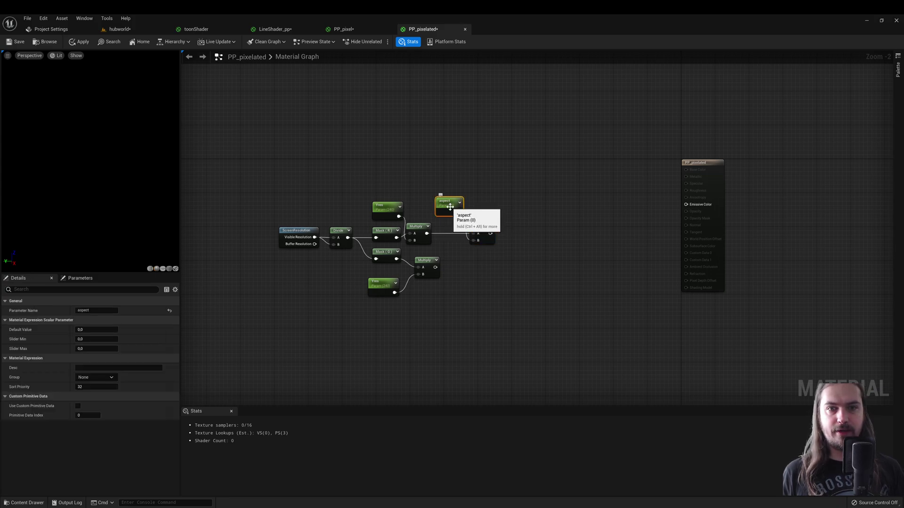
- Set the aspect parameter's default value to 1.77
click(105, 330)
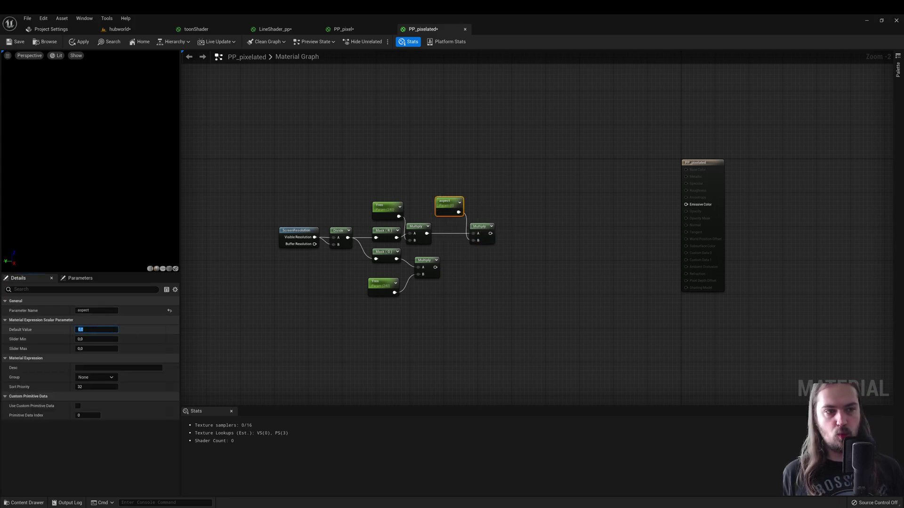
text(1)
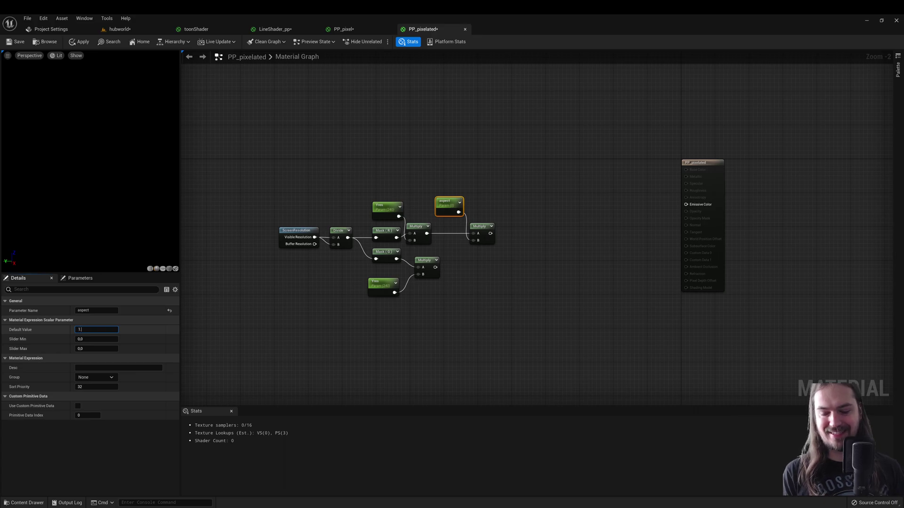
text(.77)
key(Return)
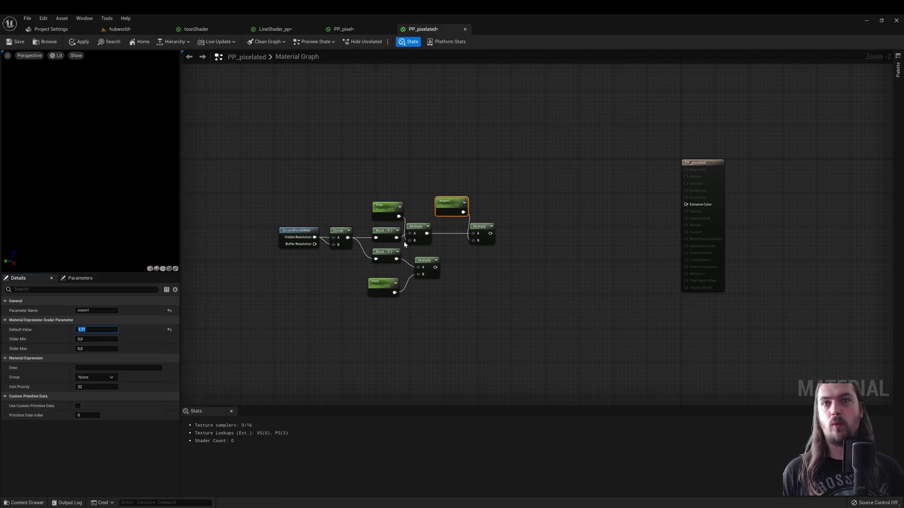
click(404, 242)
drag(458, 202, 457, 203)
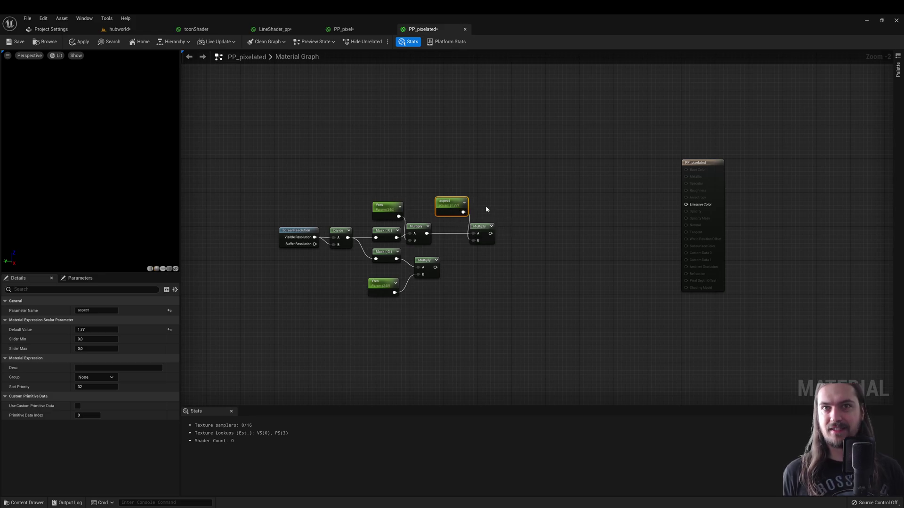
- Switch to the Calculator and compute the aspect ratios 16 ÷ 9 and 21 ÷ 9
key(alt+Tab)
text(16 ÷ )
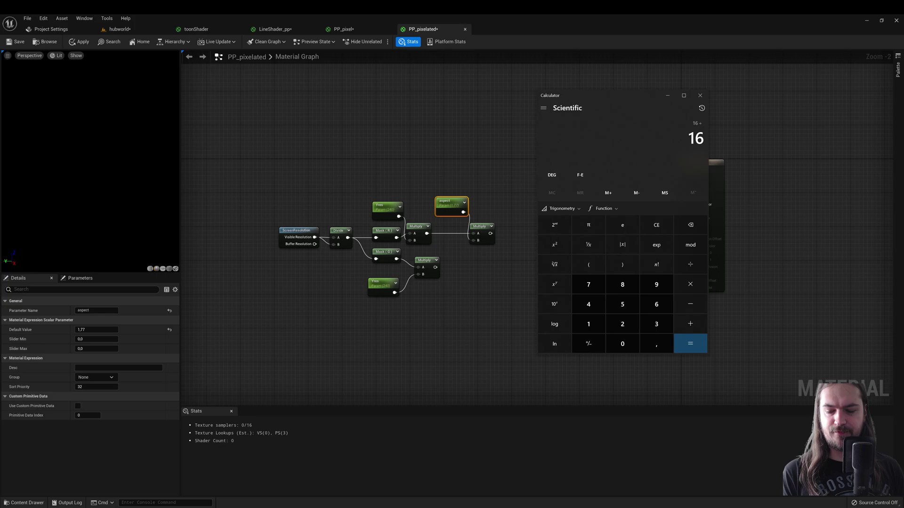
text(9)
key(Return)
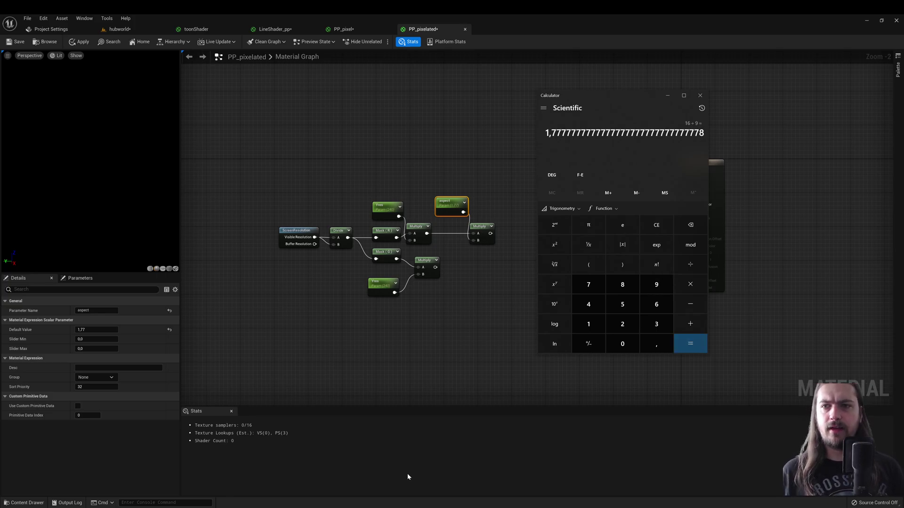
click(657, 228)
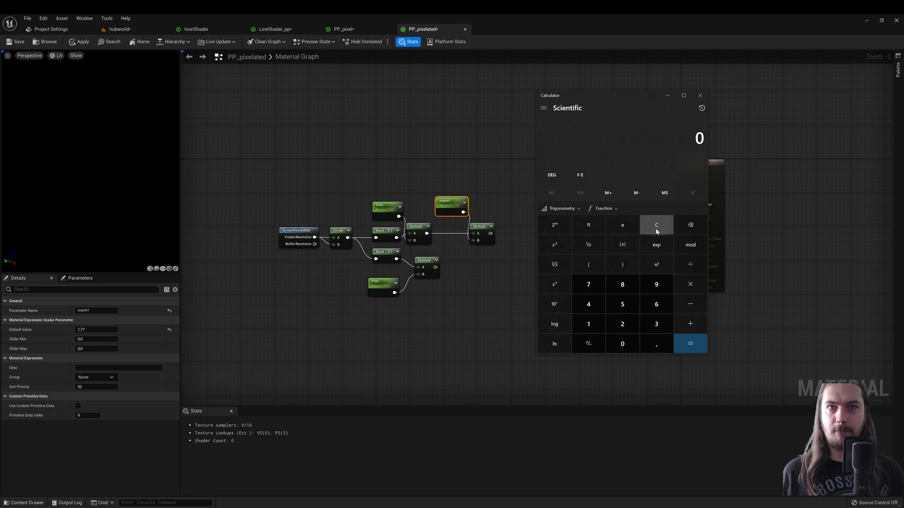
text(21/9)
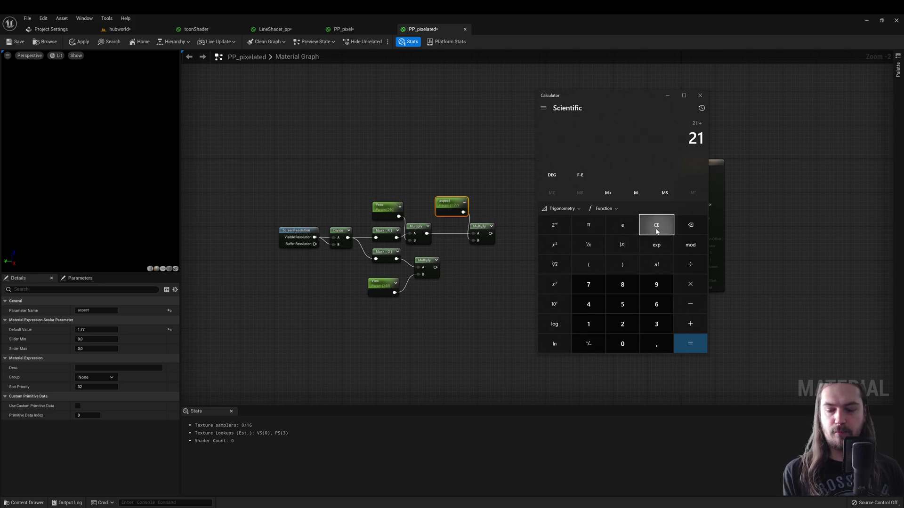
key(Return)
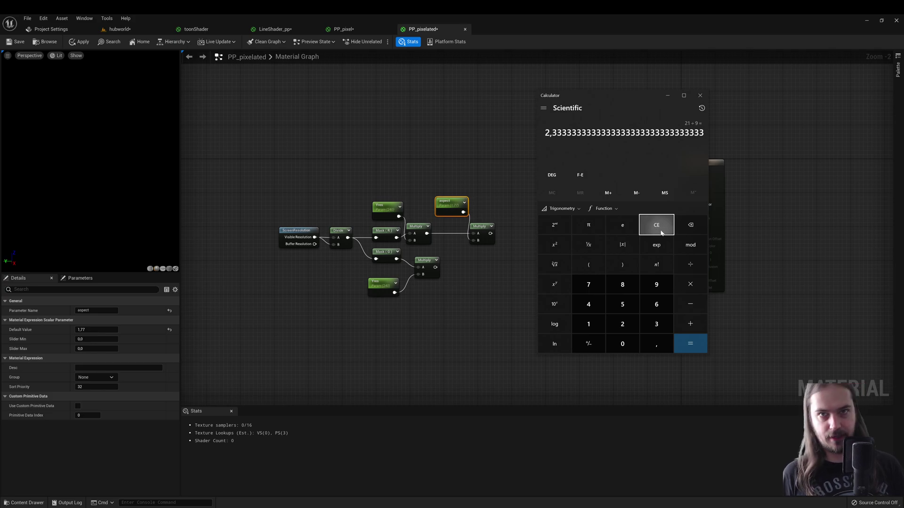
- Back in the material graph, line up the final Multiply nodes and add an Append node with the R branch in A and G branch in B
drag(504, 292, 454, 226)
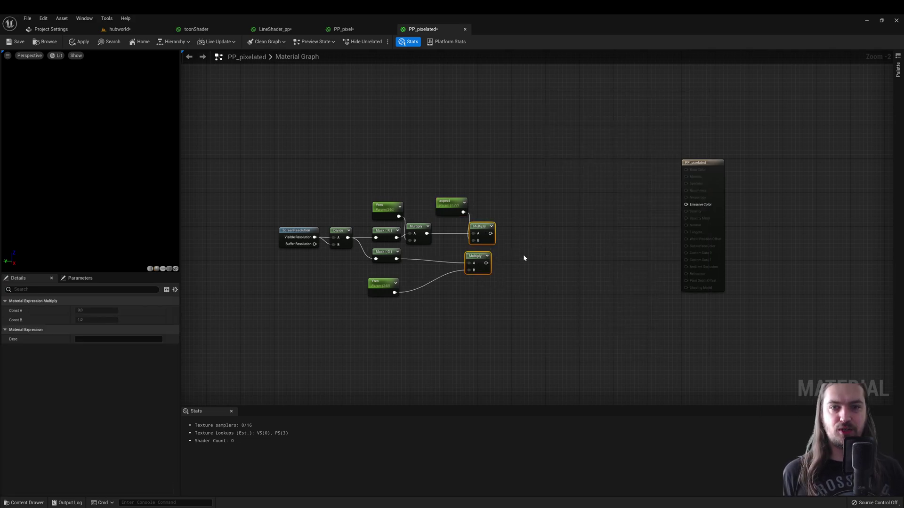
right_drag(524, 258, 465, 259)
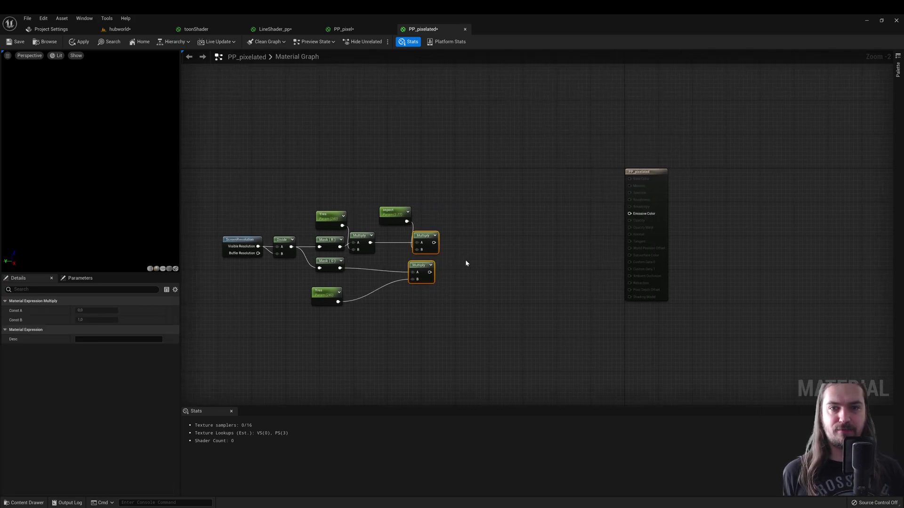
right_click(465, 259)
text(append)
key(Return)
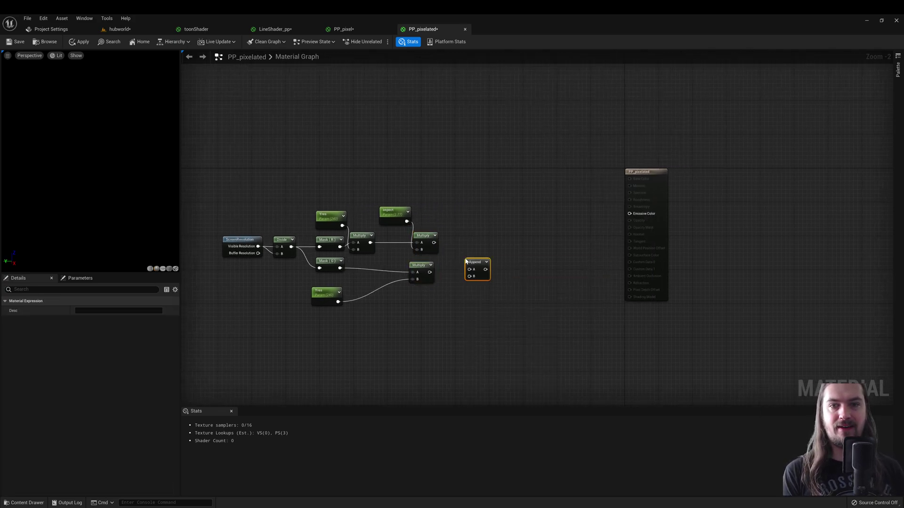
drag(434, 242, 464, 243)
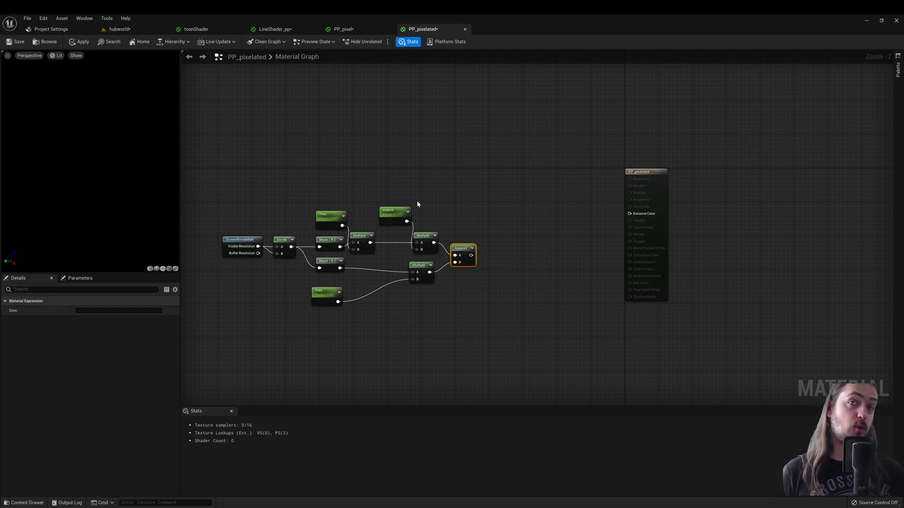
- Add a ScreenPosition node and a Multiply node that takes ViewportUV in A and the Append output in B
right_click(417, 175)
text(screen)
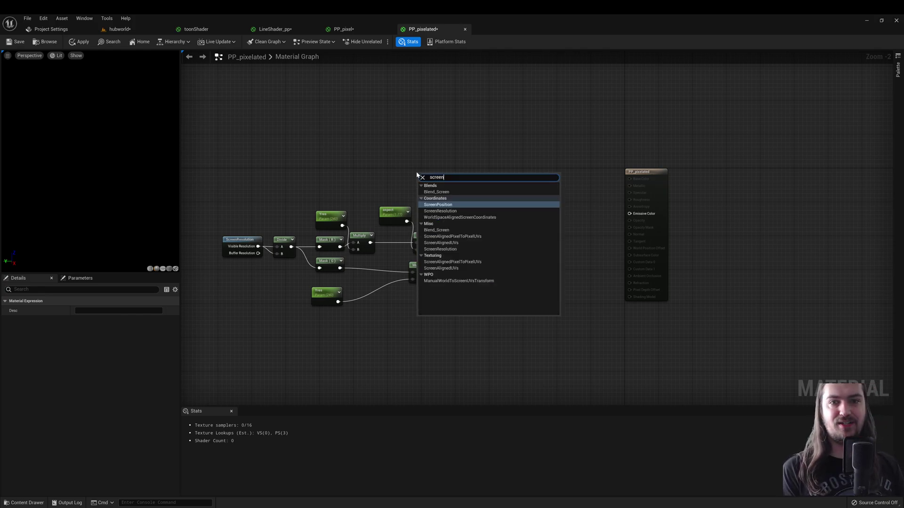
key(Return)
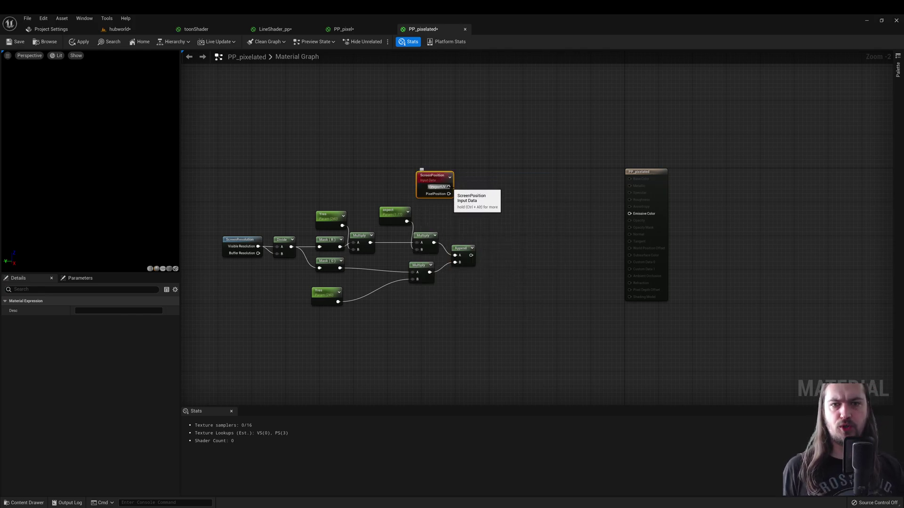
drag(448, 186, 481, 194)
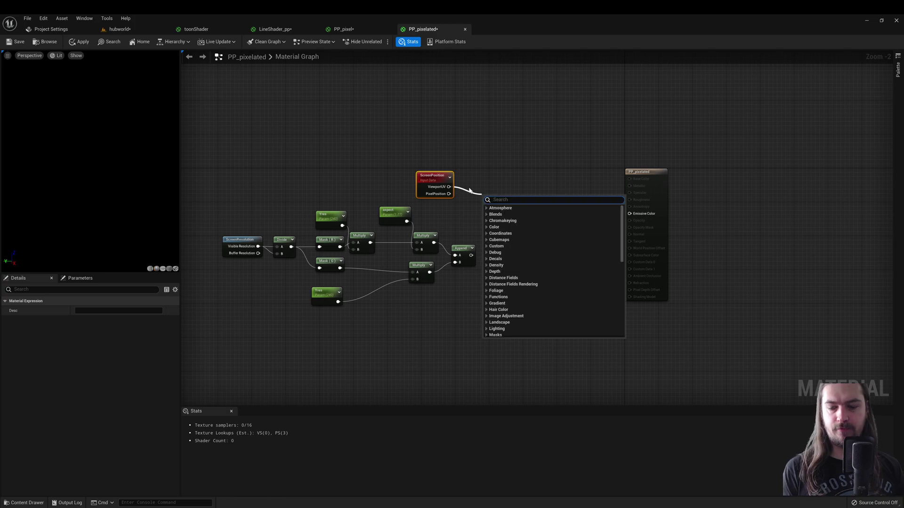
text(multiply)
key(Return)
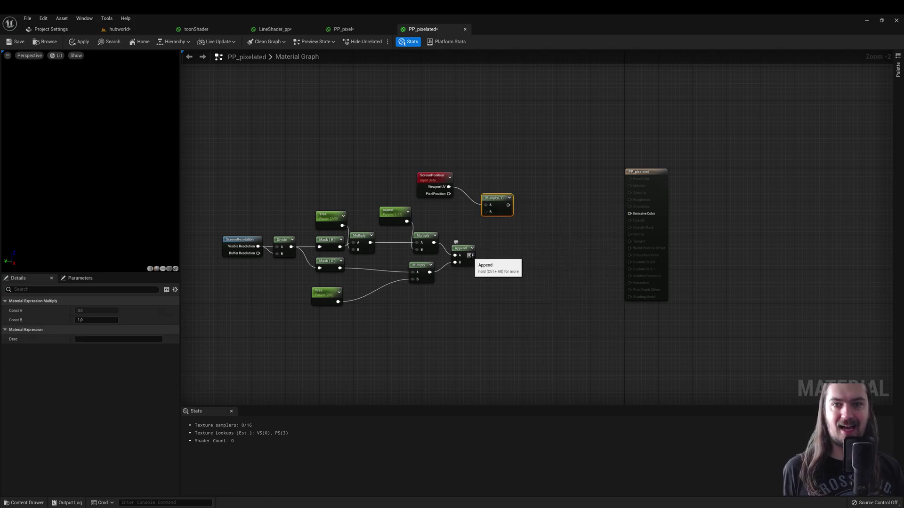
drag(471, 255, 486, 213)
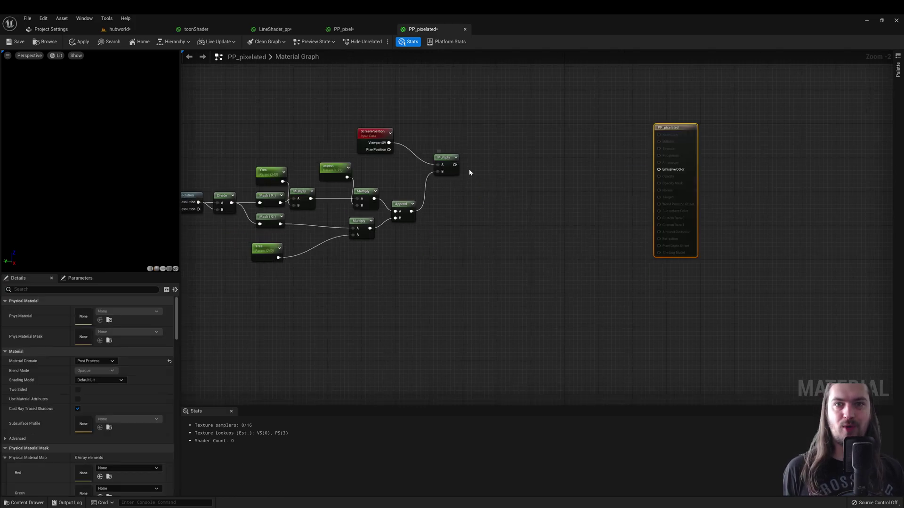
- Add a Ceil node fed by the output of the ScreenPosition Multiply and place it beside that node
drag(455, 165, 488, 166)
text(ce)
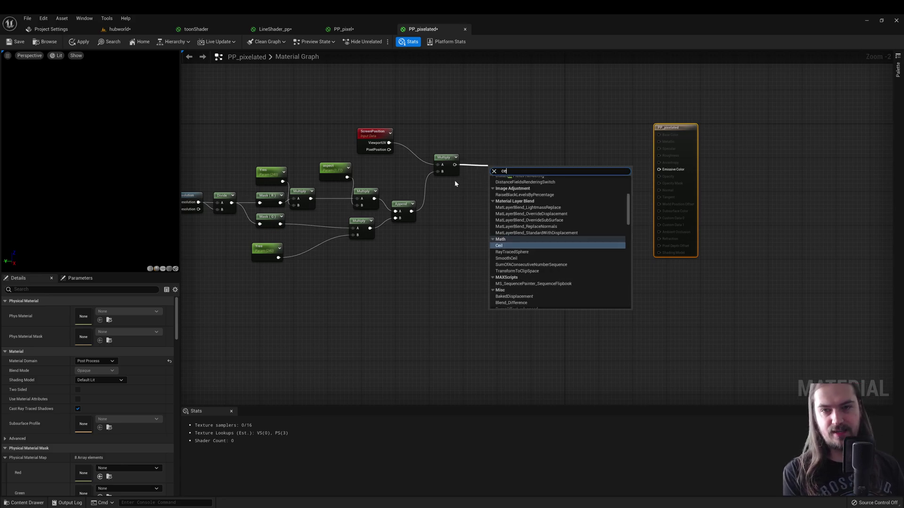
text(il)
key(Return)
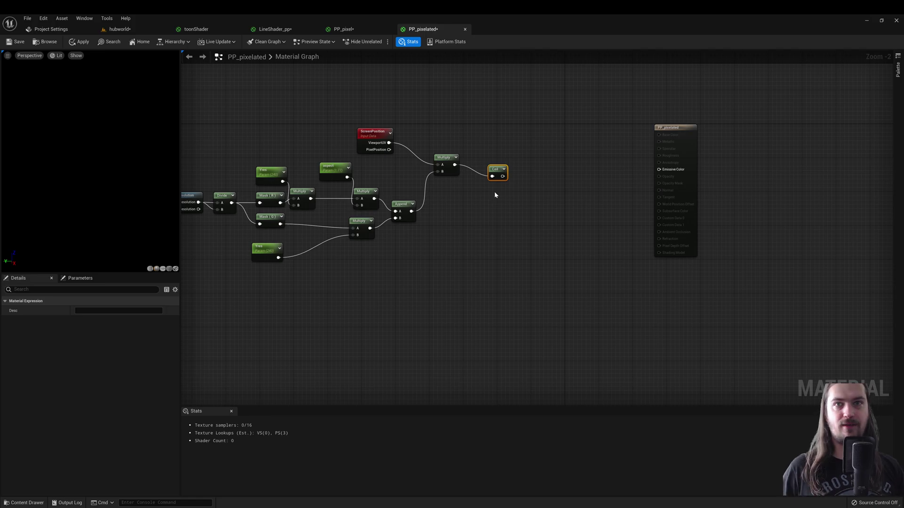
drag(497, 171, 493, 172)
- Add a Divide node below the Ceil branch with the Append output feeding its B input
drag(411, 211, 448, 226)
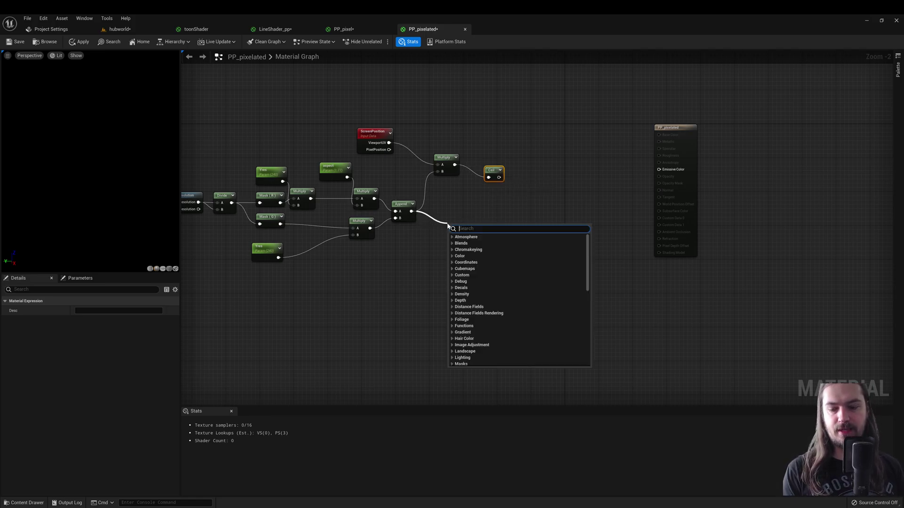
text(divide)
key(Return)
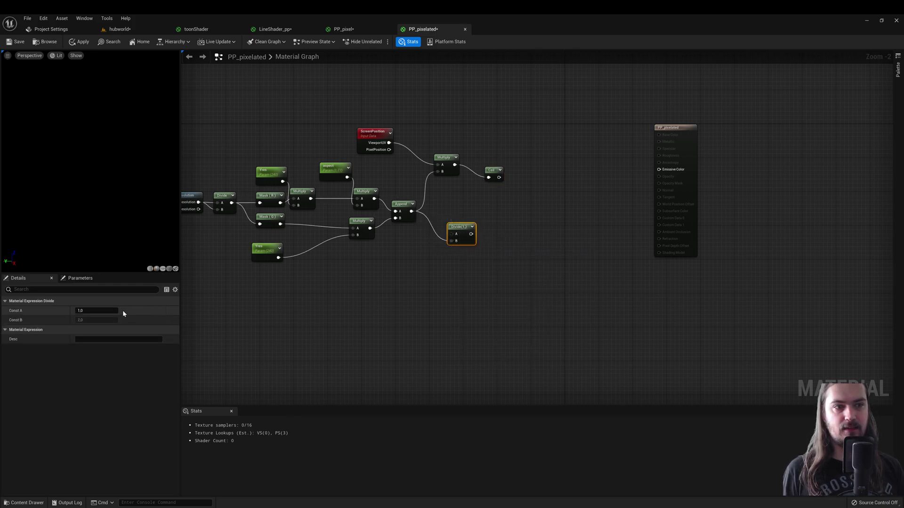
- Add a Multiply node that takes the Divide output in A and the Ceil output in B
right_drag(487, 243, 440, 258)
drag(424, 249, 471, 228)
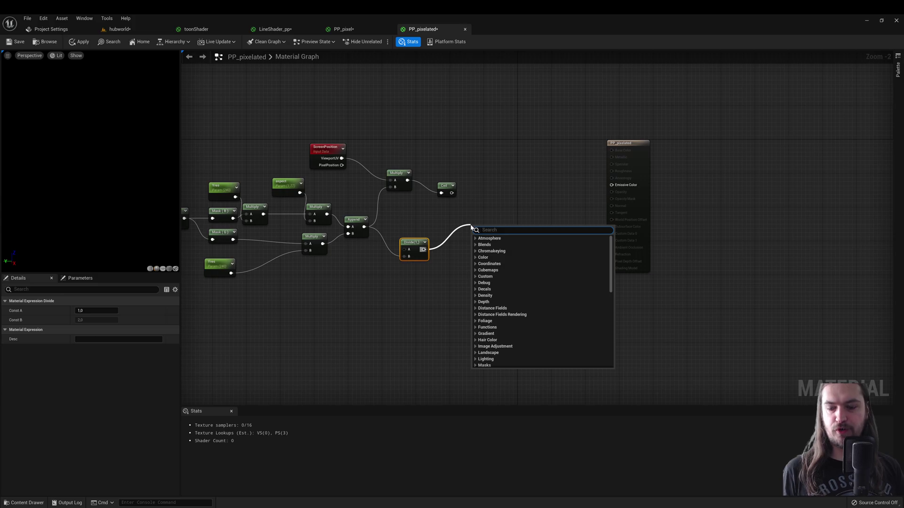
text(multiply)
key(Return)
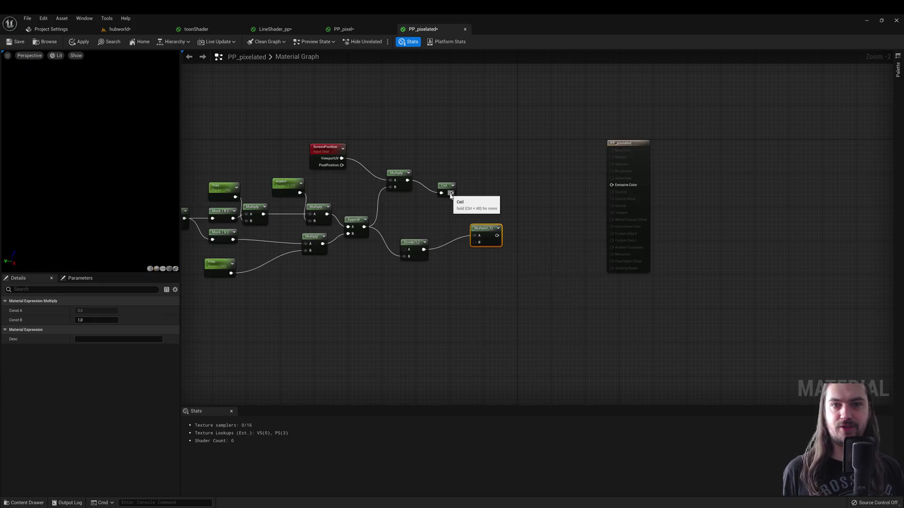
drag(451, 193, 474, 242)
- Add a SceneTexture node before the material output and set its Scene Texture Id to PostProcessInput0
right_drag(540, 218, 445, 207)
right_click(445, 207)
text(scenete)
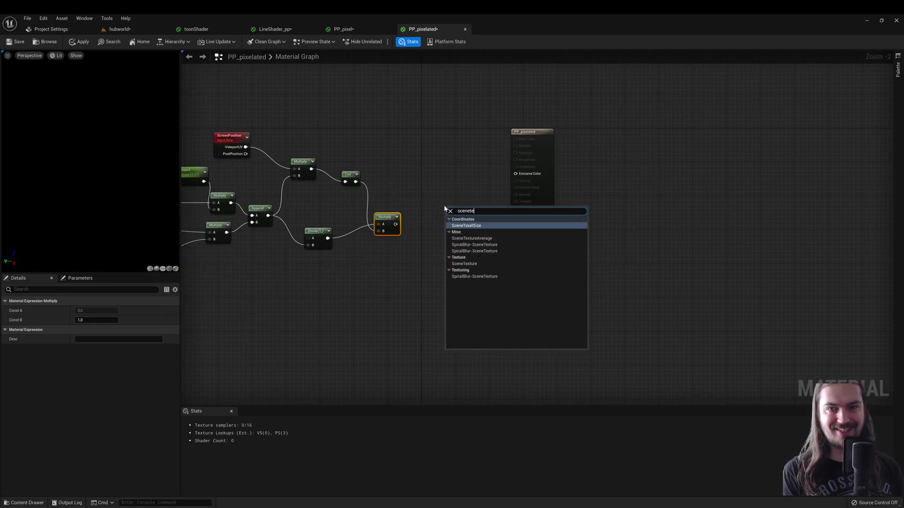
text(xture)
key(Return)
click(96, 311)
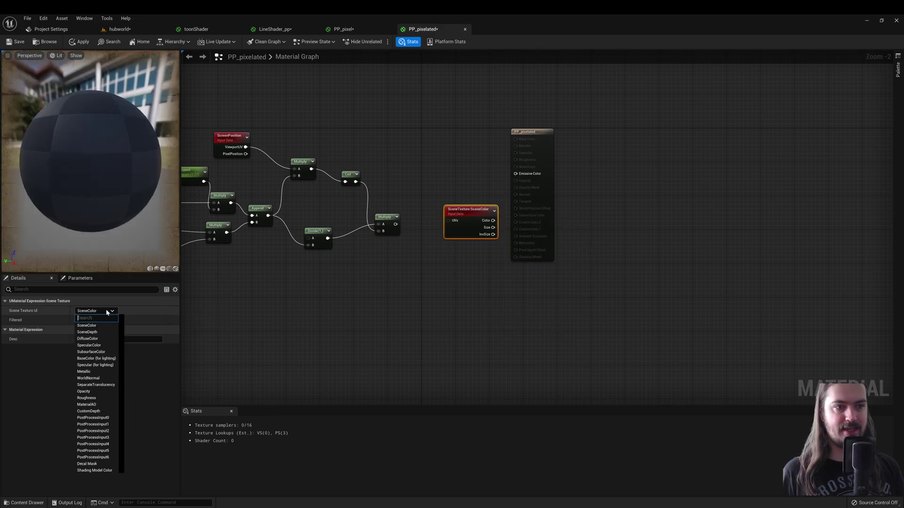
click(108, 418)
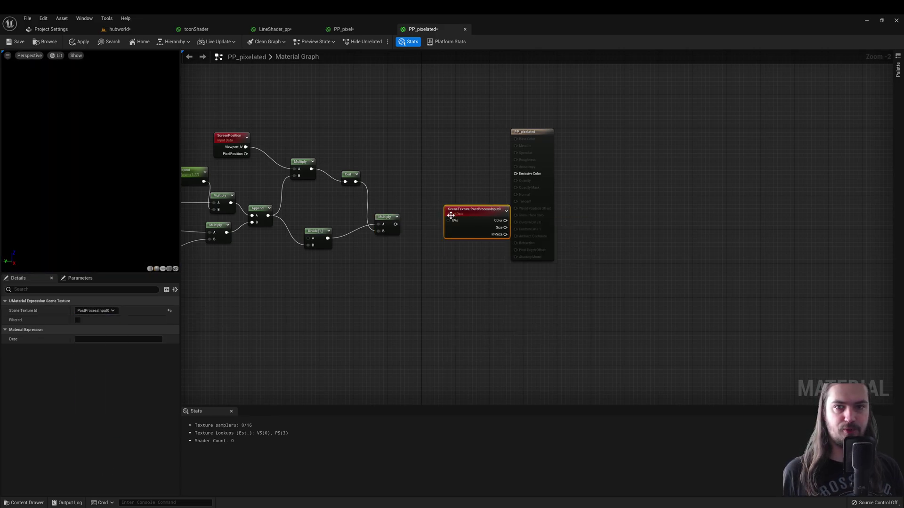
- Feed the final Multiply into the SceneTexture node's UVs and connect its Color output to the material's Emissive Color
drag(456, 215, 396, 224)
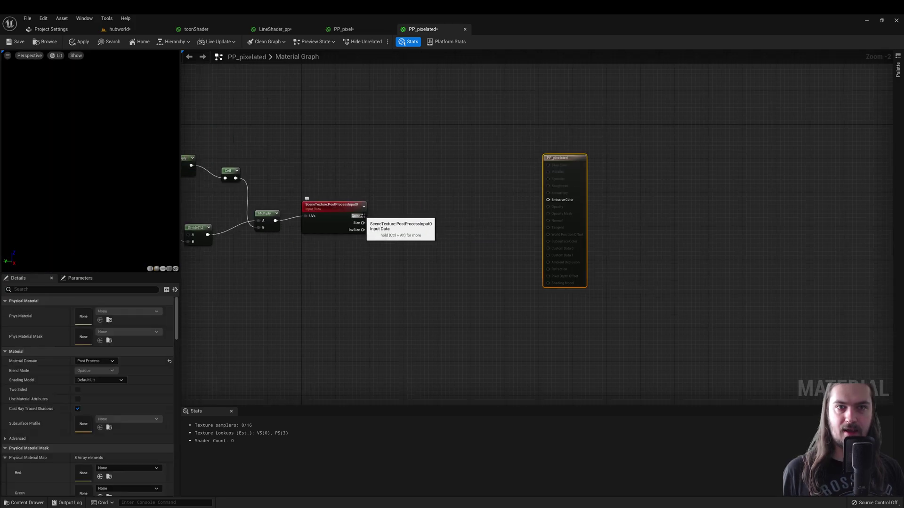
drag(363, 216, 549, 202)
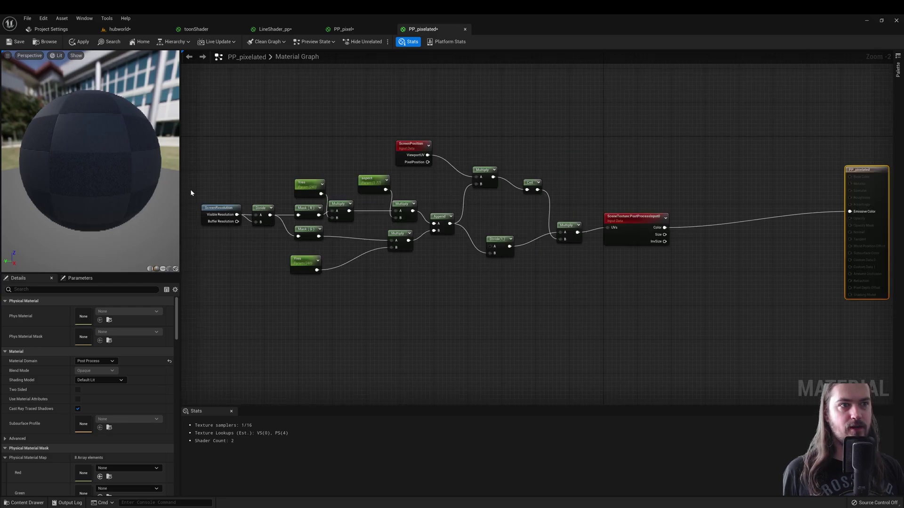
- Preview coarser pixelation by lowering the lower Yres parameter's default value to about 30.2, and restore it to 240
click(301, 260)
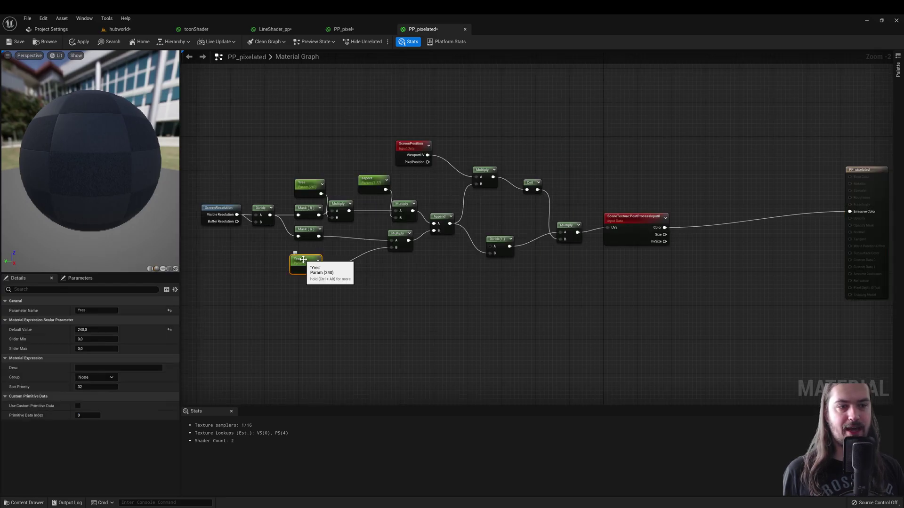
mouse_move(96, 329)
mouse_down()
mouse_move(71, 329)
mouse_move(113, 330)
mouse_move(85, 329)
mouse_up()
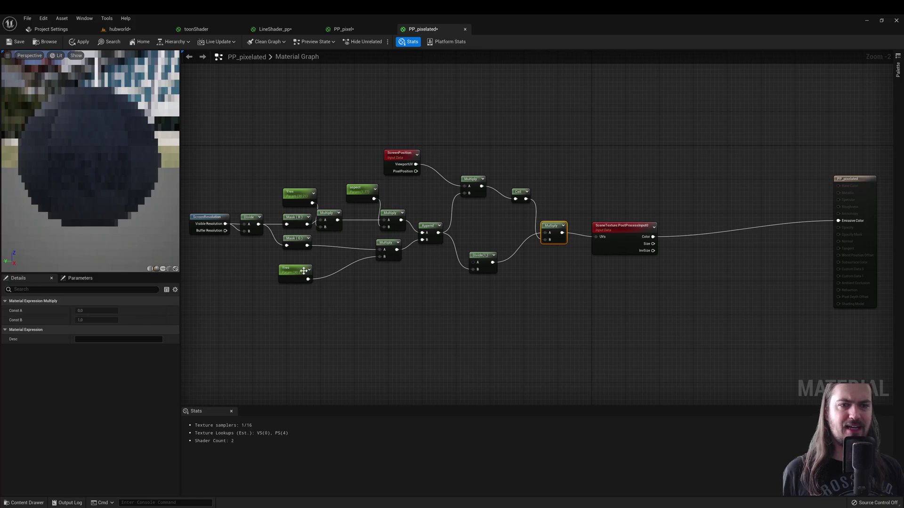
click(303, 271)
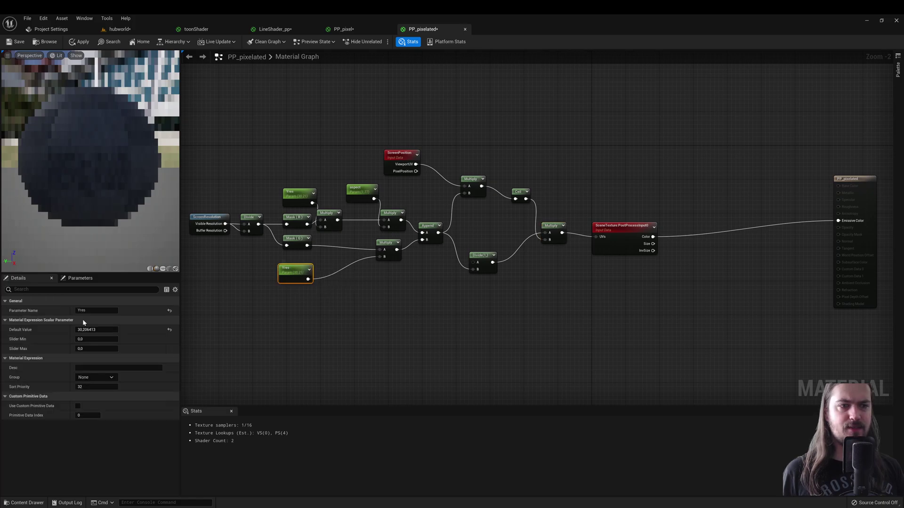
click(97, 330)
text(240)
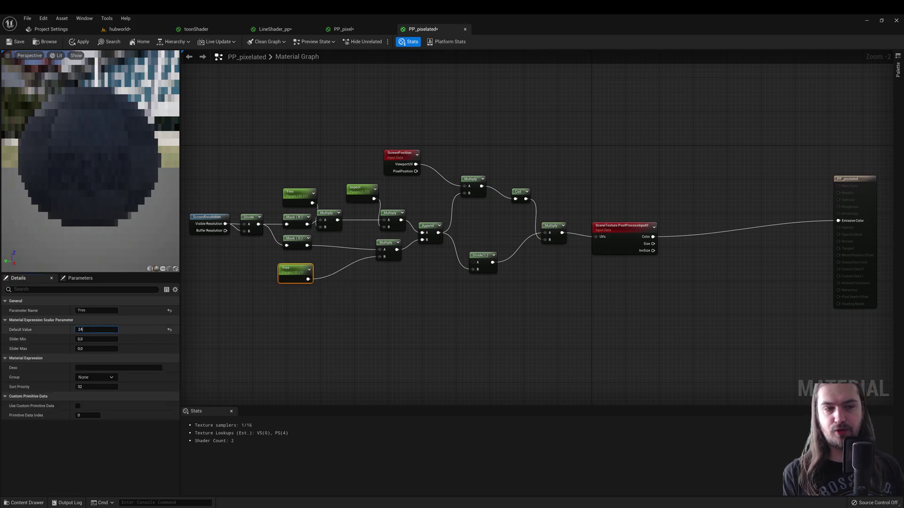
key(Return)
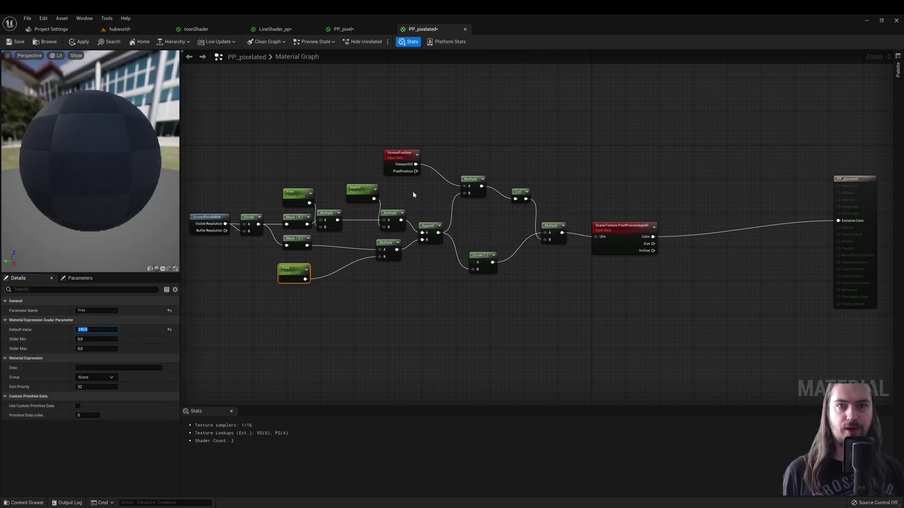
click(366, 185)
drag(366, 184, 364, 180)
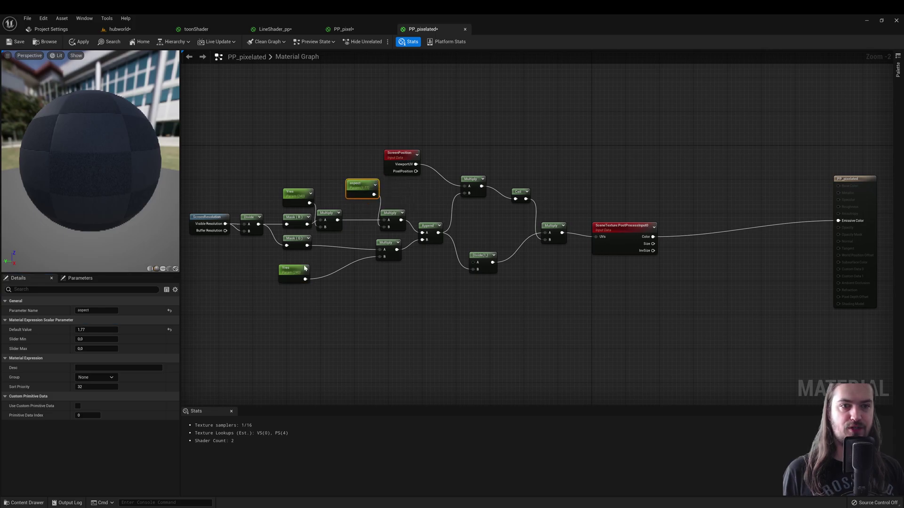
drag(296, 269, 300, 269)
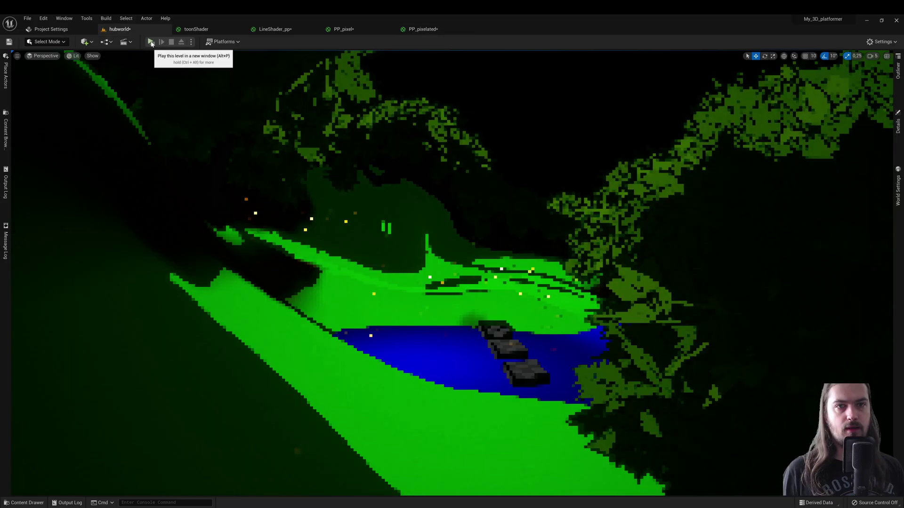
- Play the hubworld level in a new window and run the character toward the pond to check the pixelated look
click(151, 42)
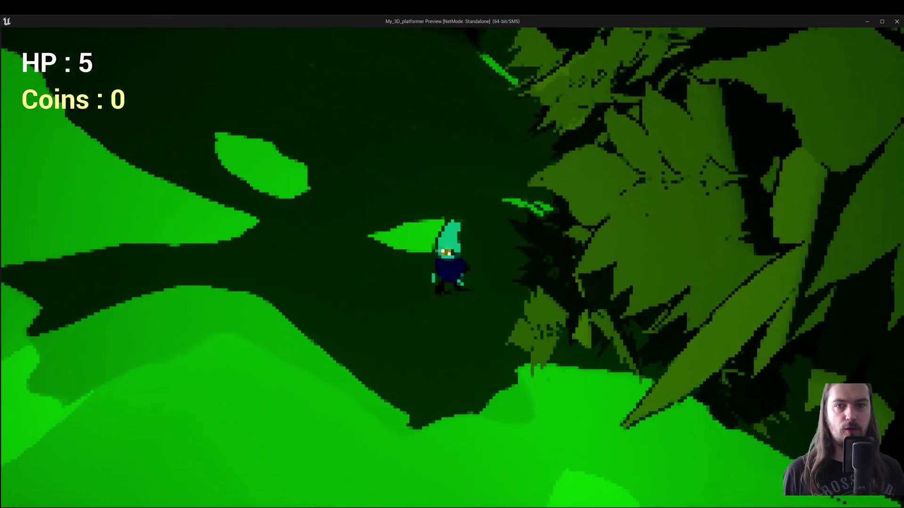
key(w)
key(space)
key(space)
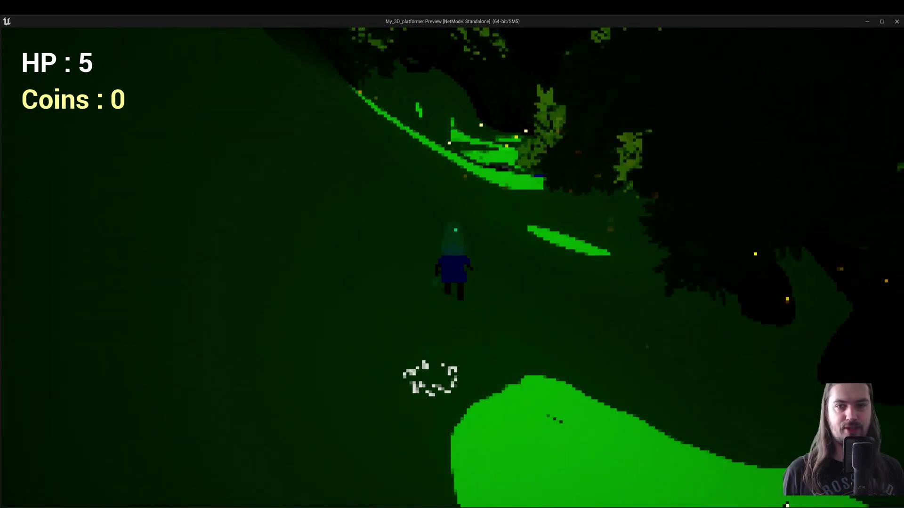
key(w)
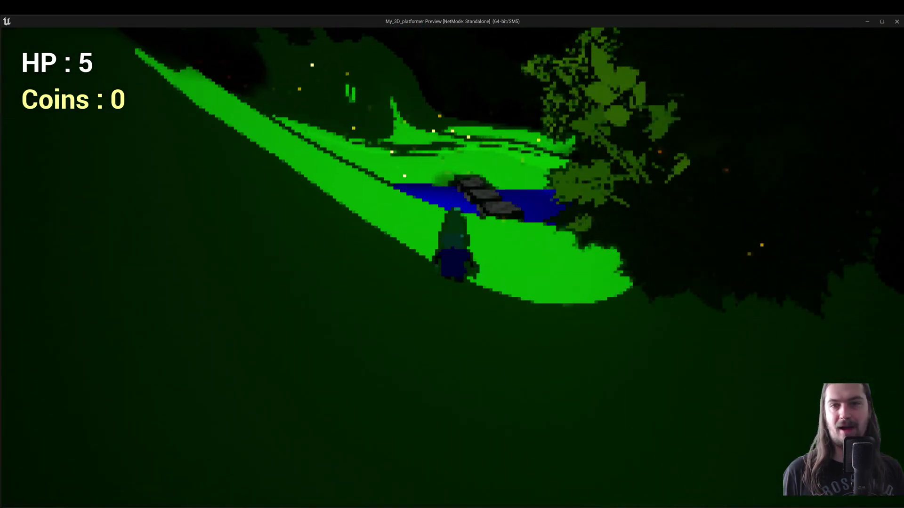
key(w)
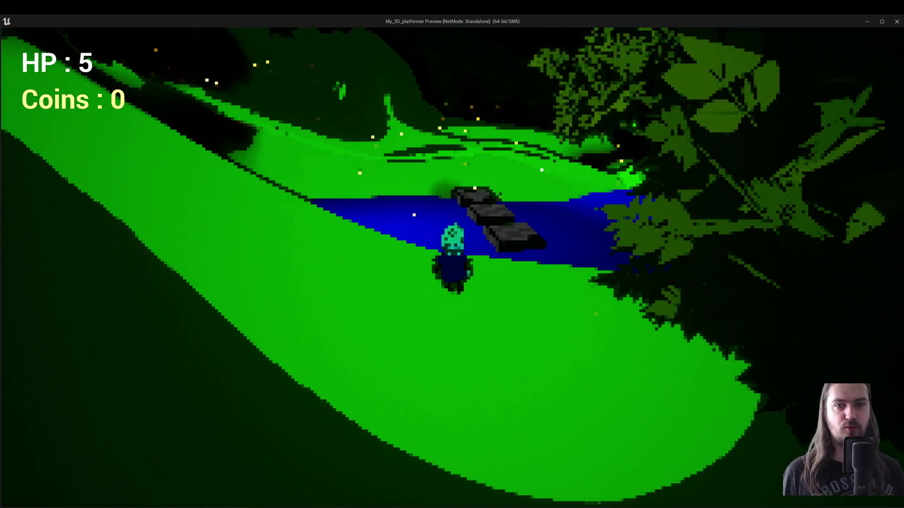
- Shrink and narrow the game preview window to check the pixelation at other sizes and aspect ratios, and stop the play session
drag(19, 21, 399, 180)
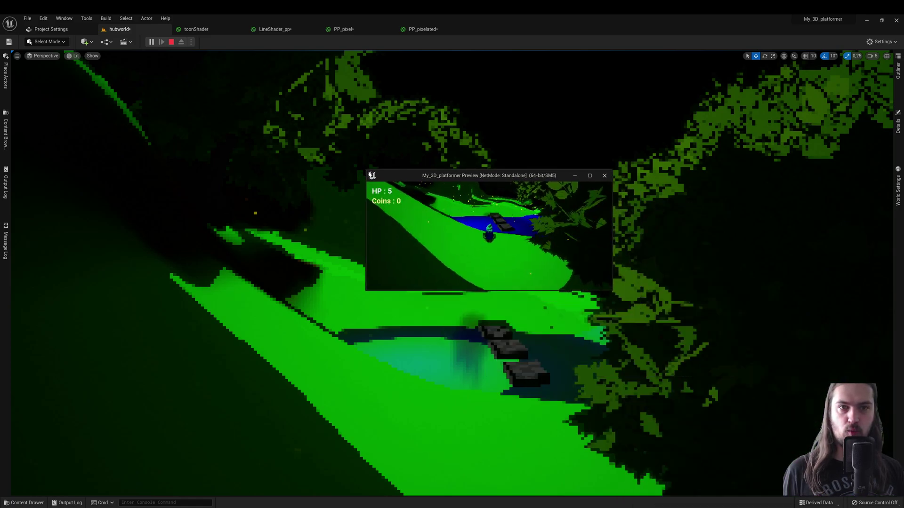
drag(366, 168, 434, 172)
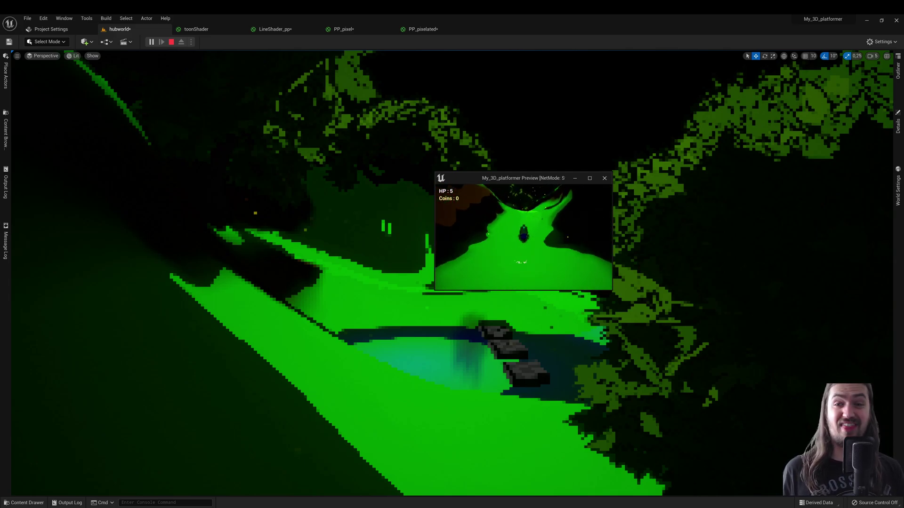
key(Escape)
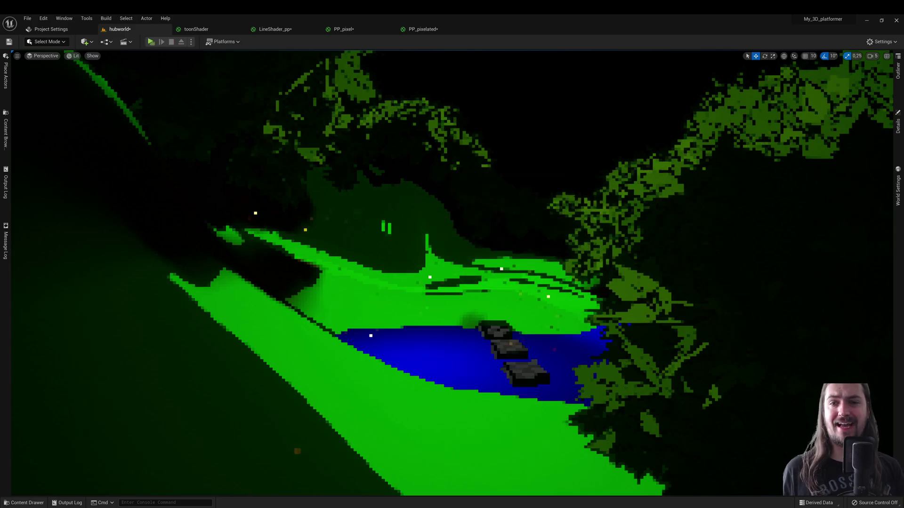
key(w)
right_drag(452, 273, 287, 287)
key(s)
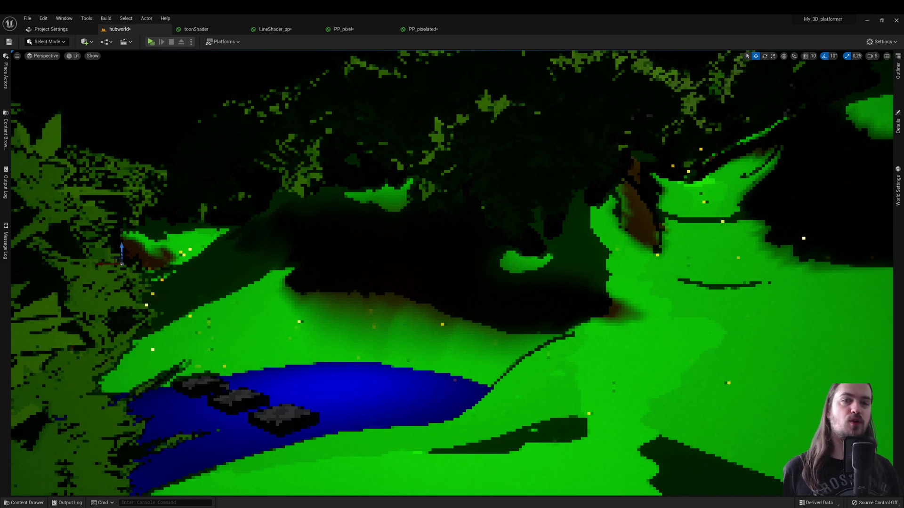
- Play the level again in a maximized preview window and run the character across the pond and through the jungle to examine the pixelated rendering
click(150, 42)
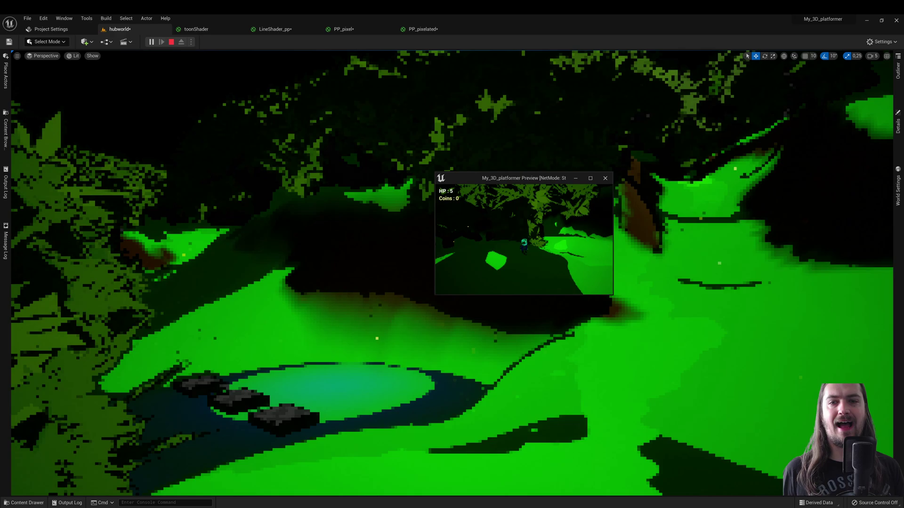
key(super+Up)
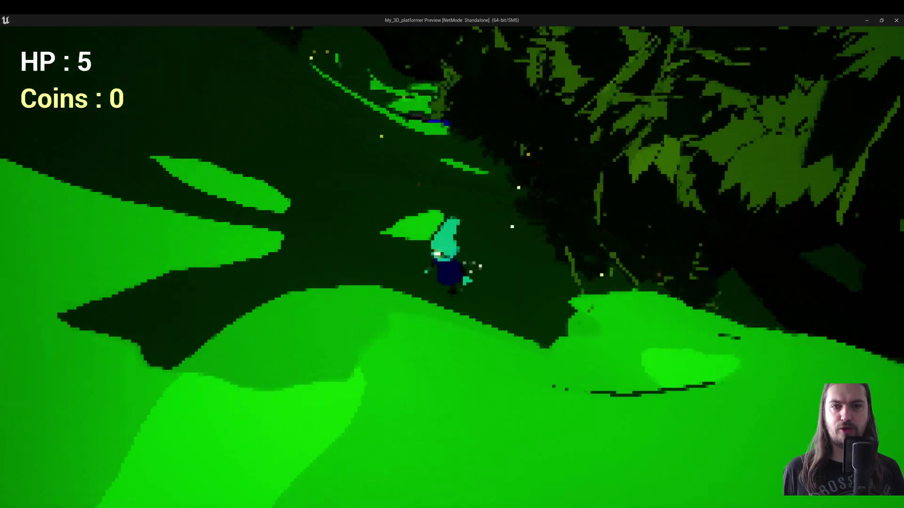
key(w)
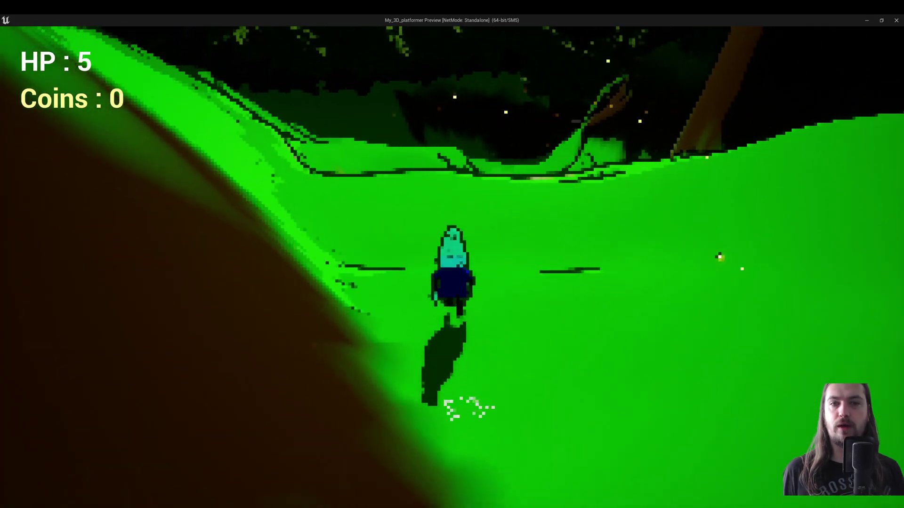
key(w)
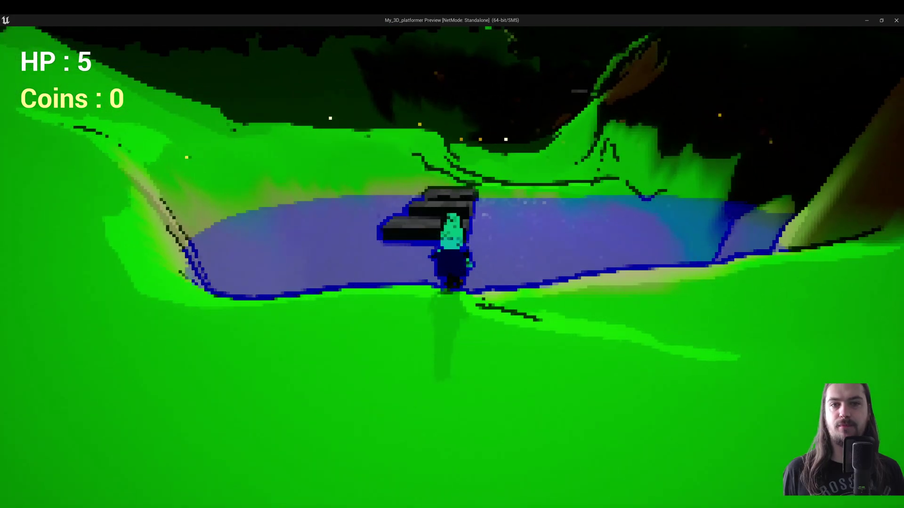
key(w)
key(space)
key(space)
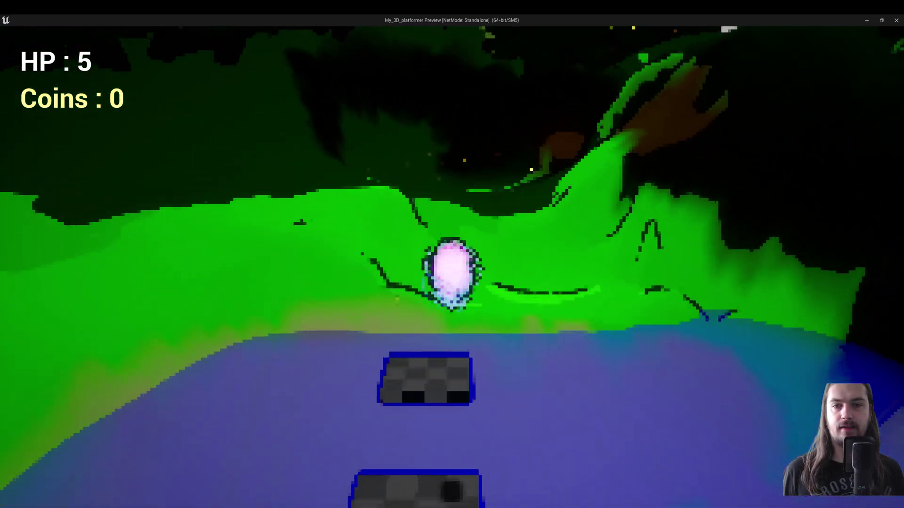
key(w)
key(space)
key(space)
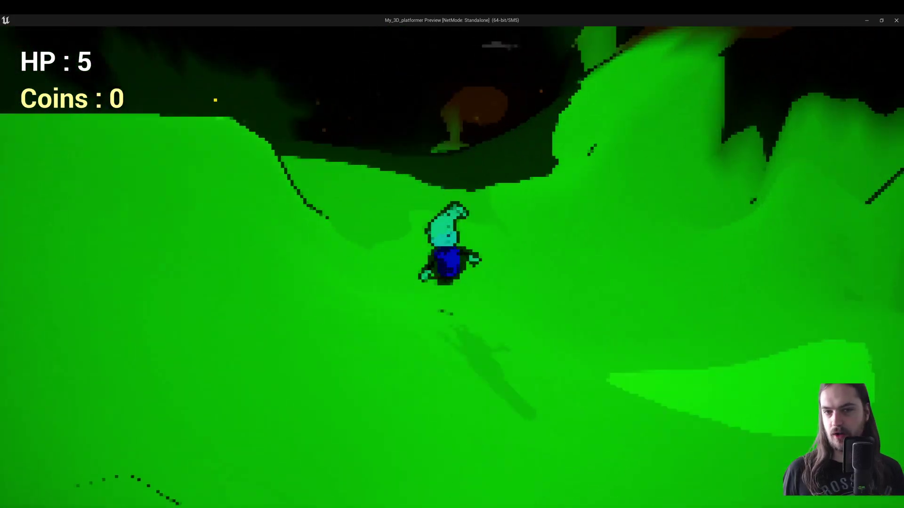
key(w)
key(space)
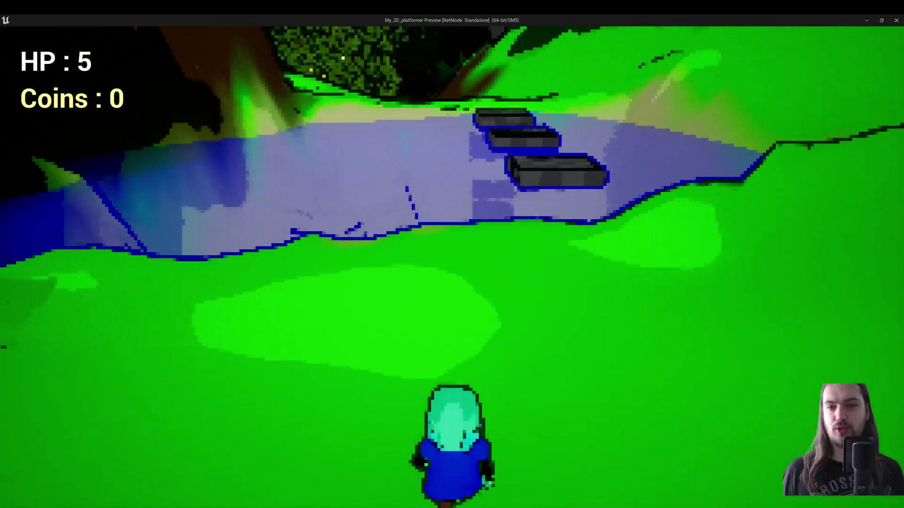
key(w)
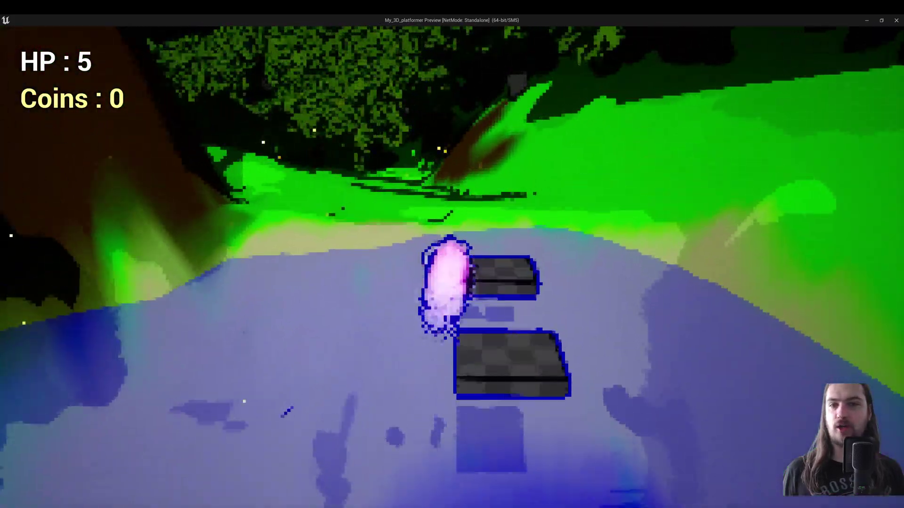
key(w)
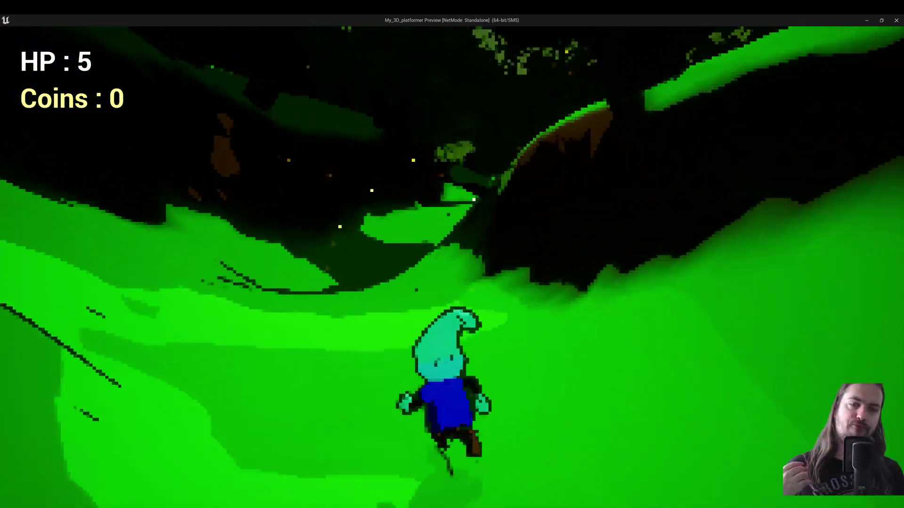
key(w)
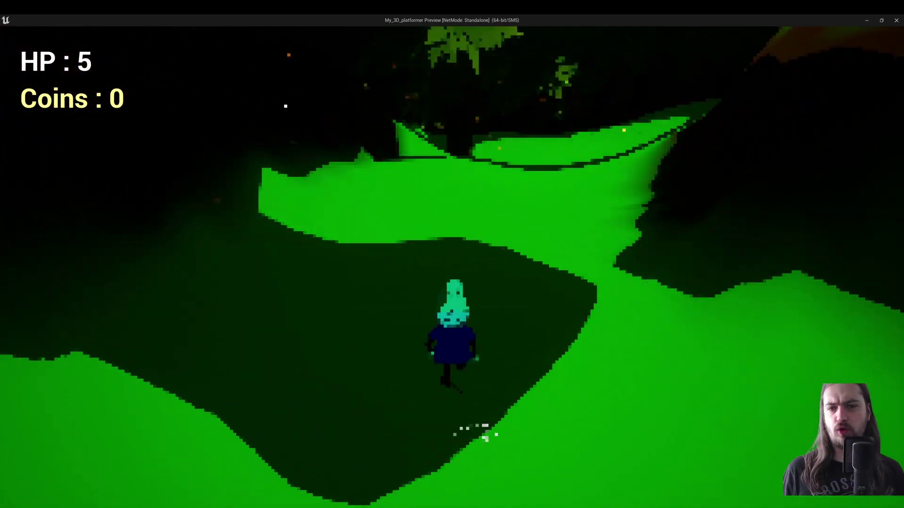
key(w)
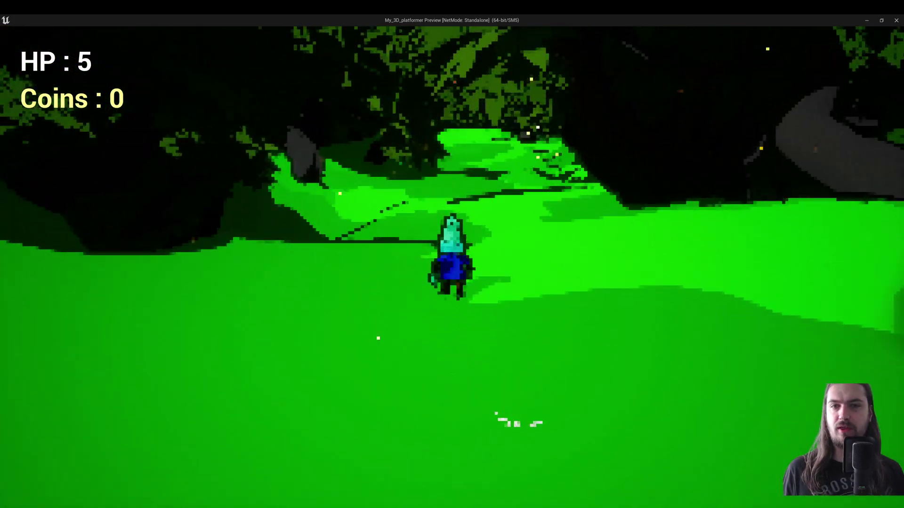
key(w)
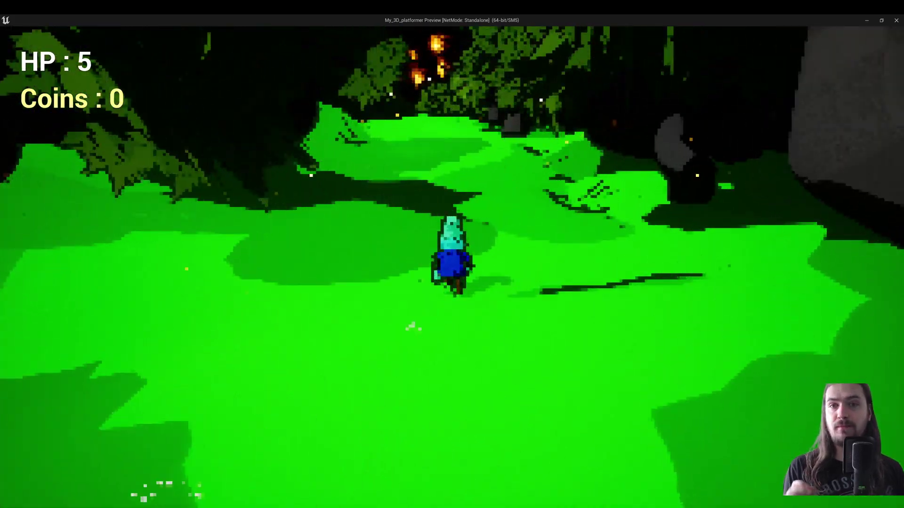
key(w)
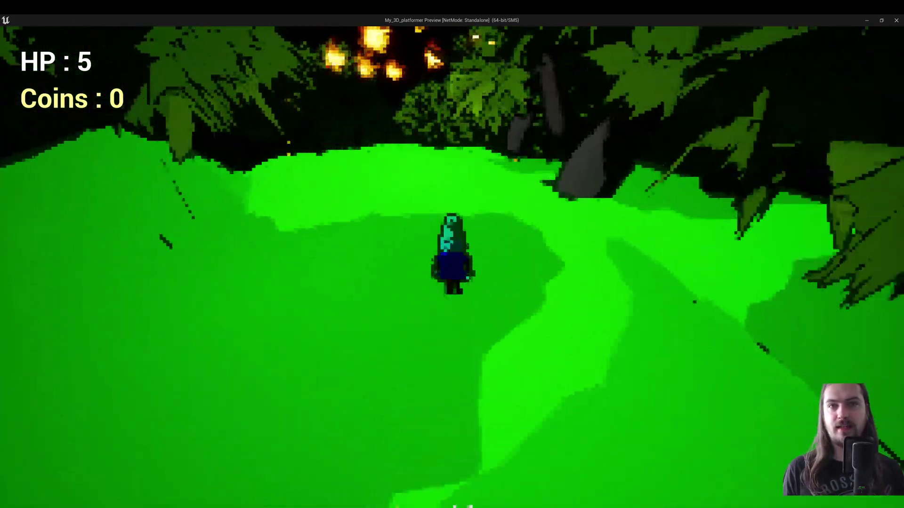
key(w)
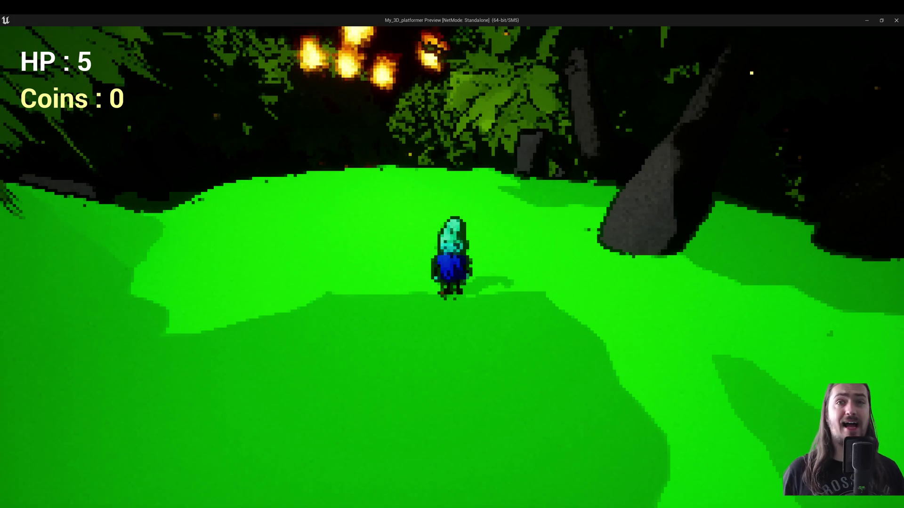